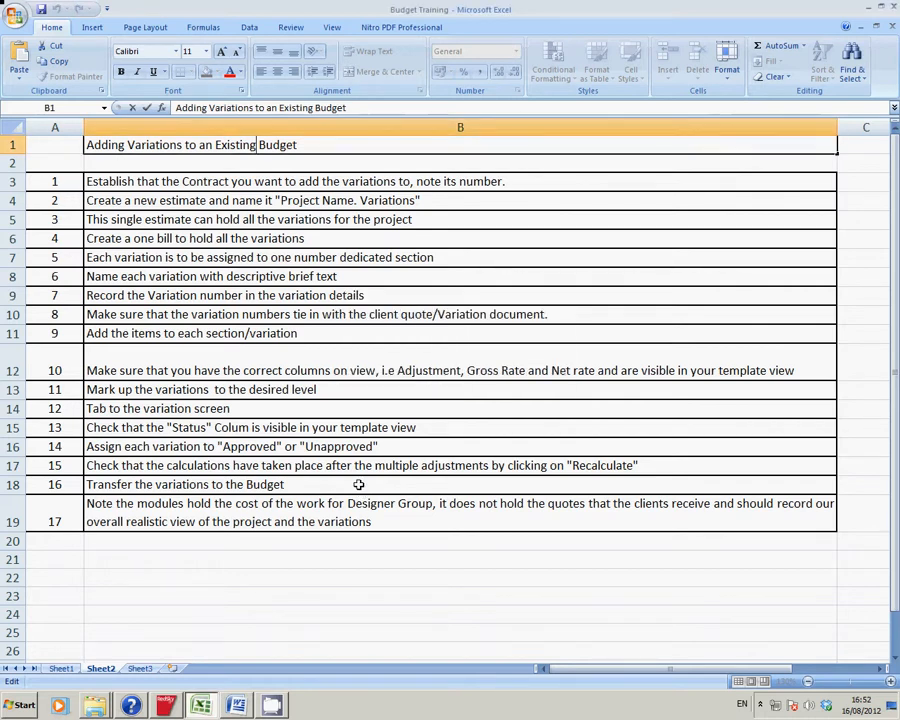
Switch to the RedSky Desktop Client and create a new estimate with the code B90J-V in the Estimating module.
{"action": "key", "text": "alt+Tab"}
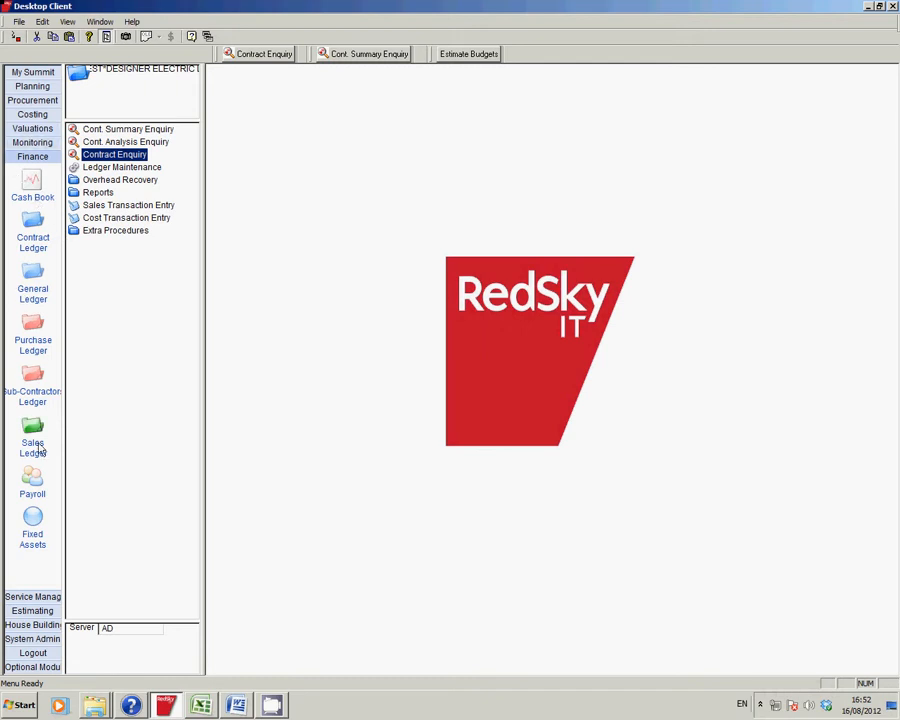
{"action": "left_click", "coordinate": [32, 610]}
{"action": "left_click", "coordinate": [36, 208]}
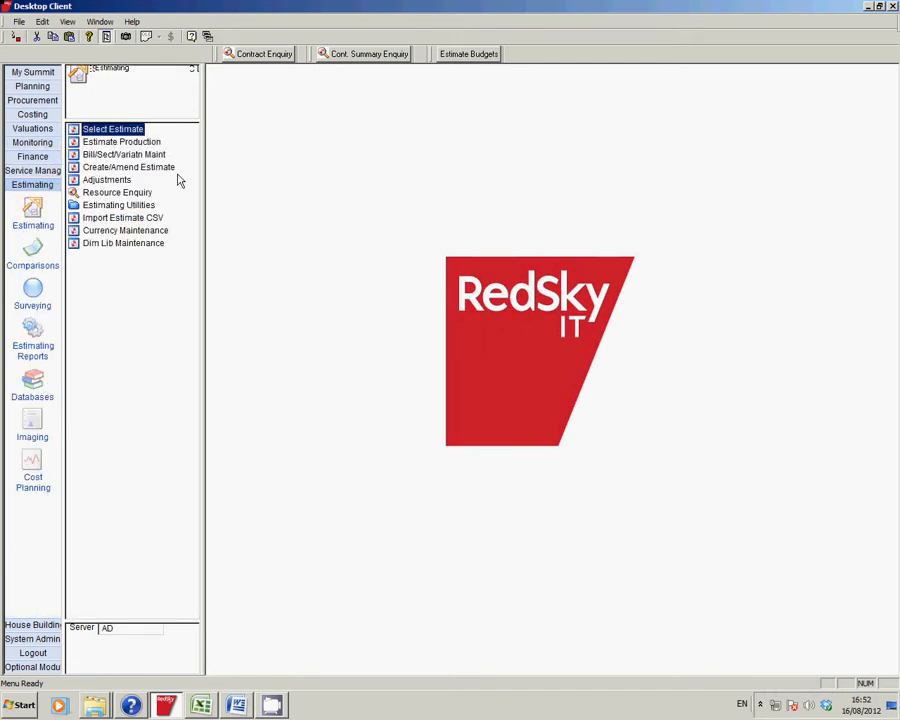
{"action": "left_click", "coordinate": [104, 130]}
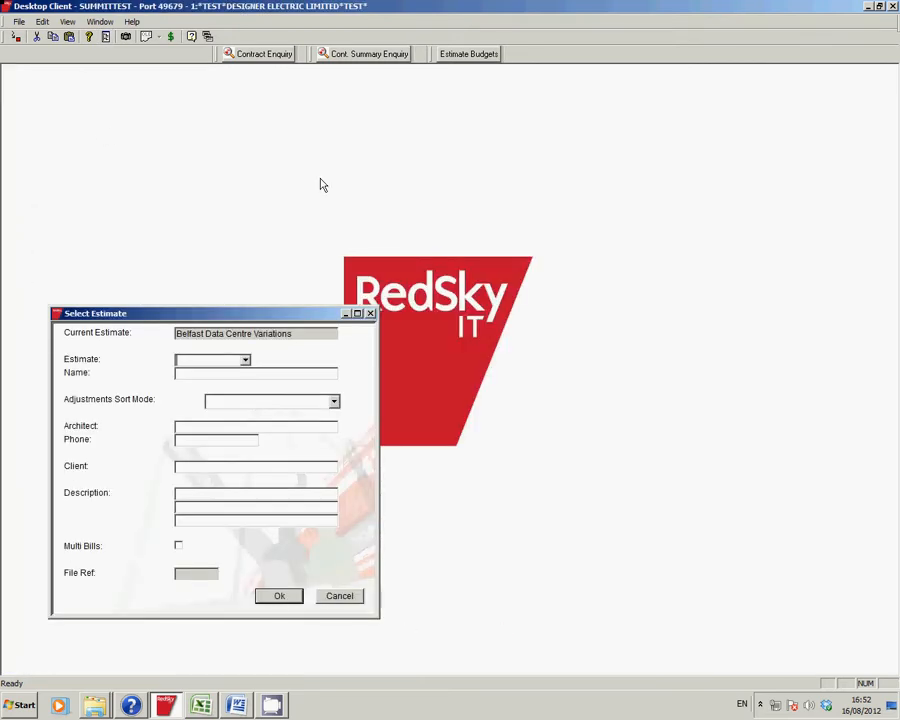
{"action": "type", "text": "B"}
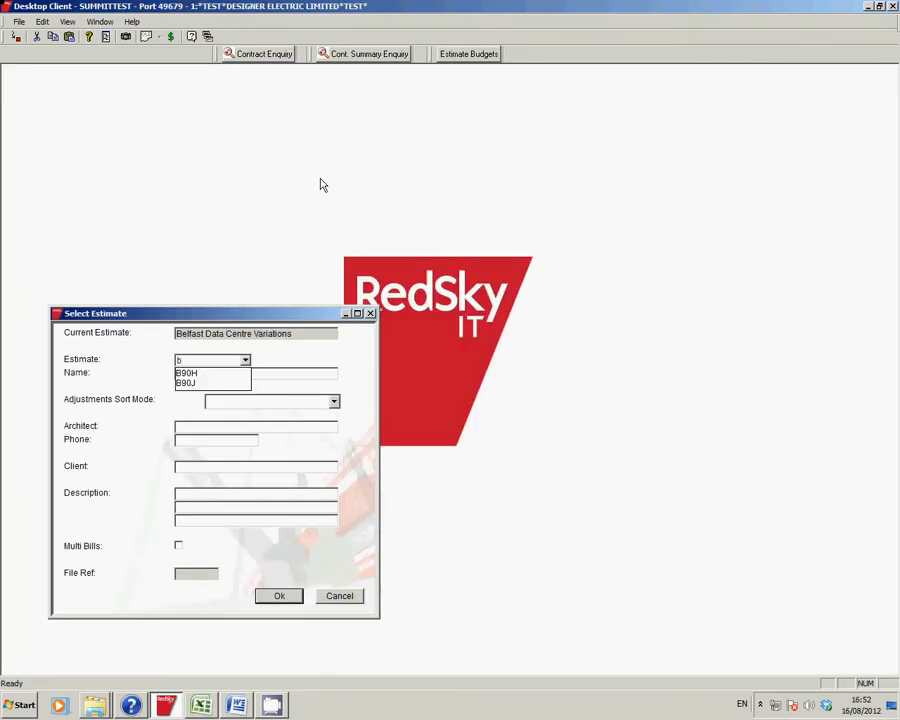
{"action": "key", "text": "BackSpace"}
{"action": "type", "text": "B"}
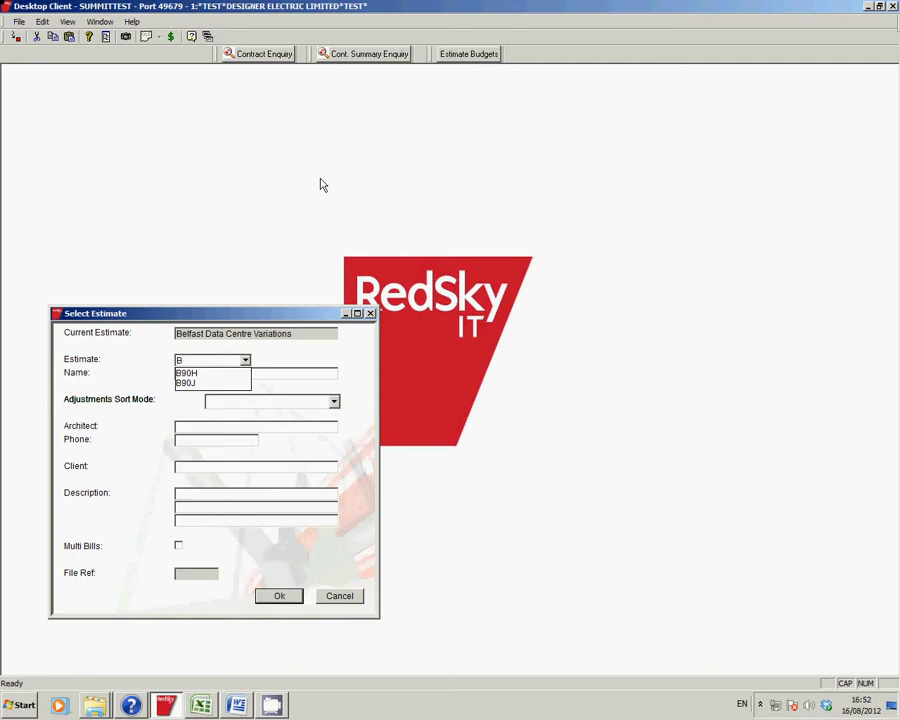
{"action": "type", "text": "90J"}
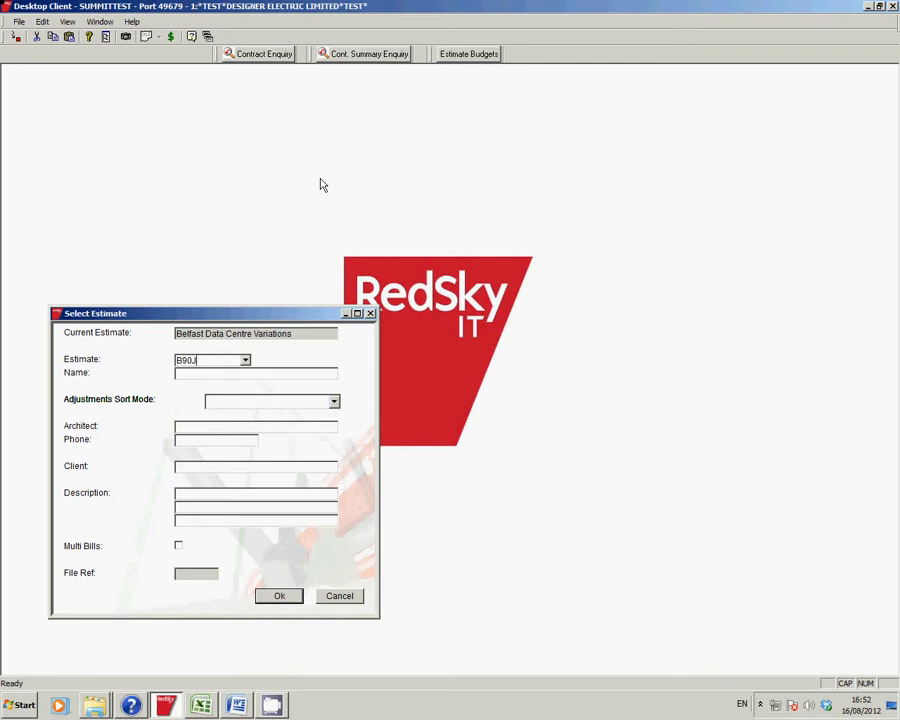
{"action": "type", "text": "-V"}
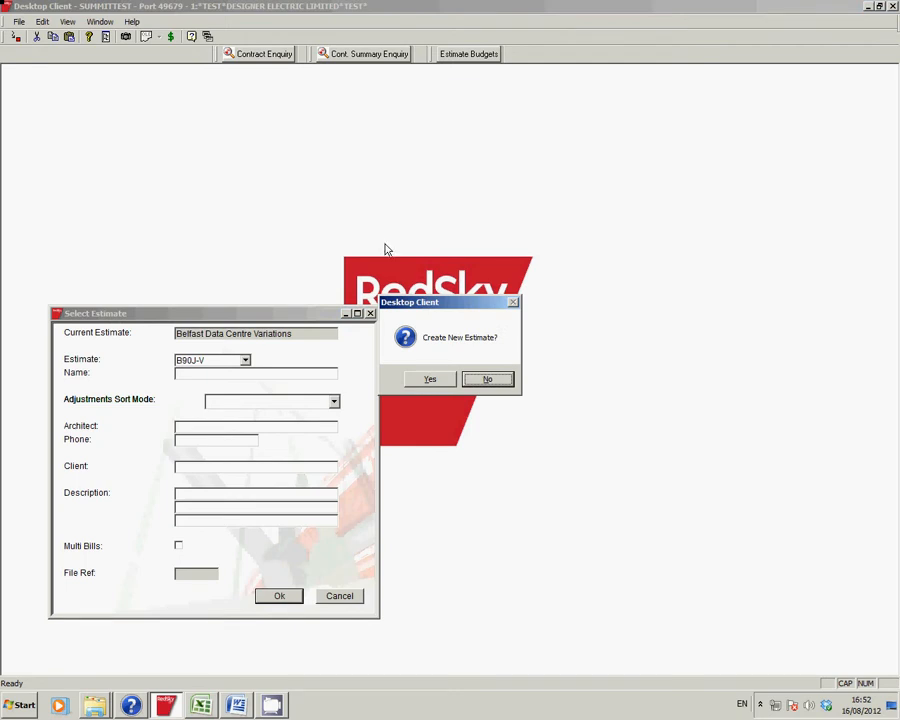
{"action": "left_click", "coordinate": [446, 381]}
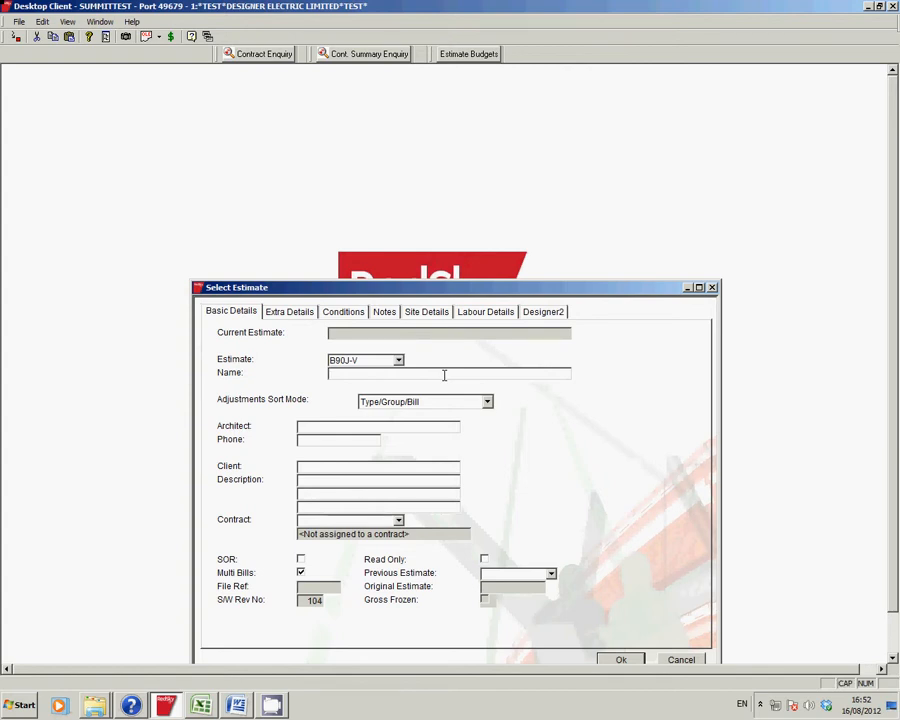
Name the new estimate "Belfast Data Centre Variations".
{"action": "type", "text": "Be"}
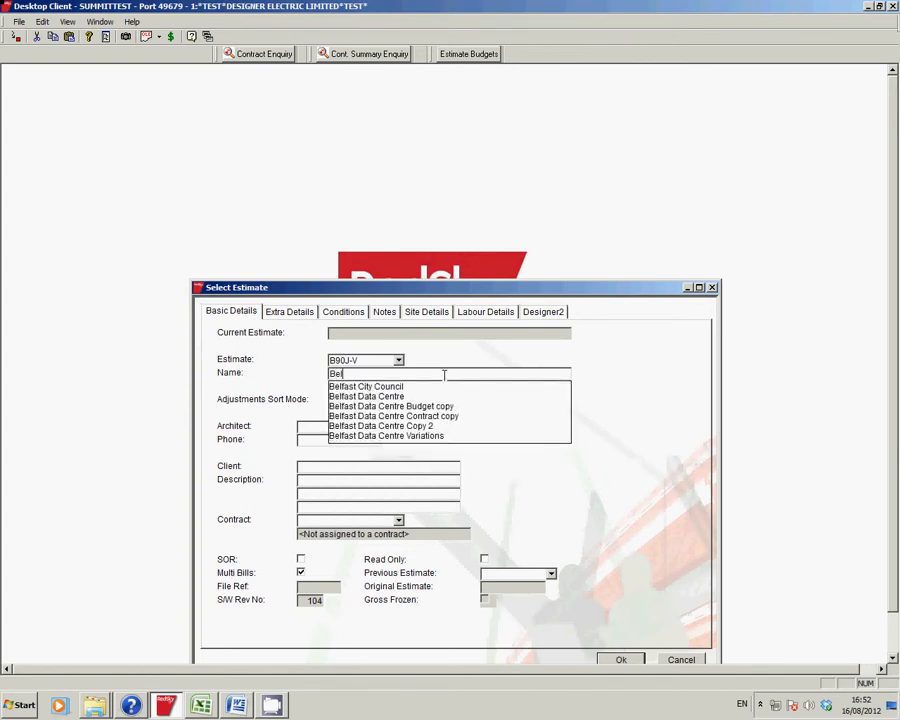
{"action": "type", "text": "l"}
{"action": "key", "text": "Down"}
{"action": "key", "text": "Down"}
{"action": "key", "text": "Down"}
{"action": "key", "text": "Down"}
{"action": "key", "text": "Down"}
{"action": "key", "text": "Down"}
{"action": "key", "text": "Tab"}
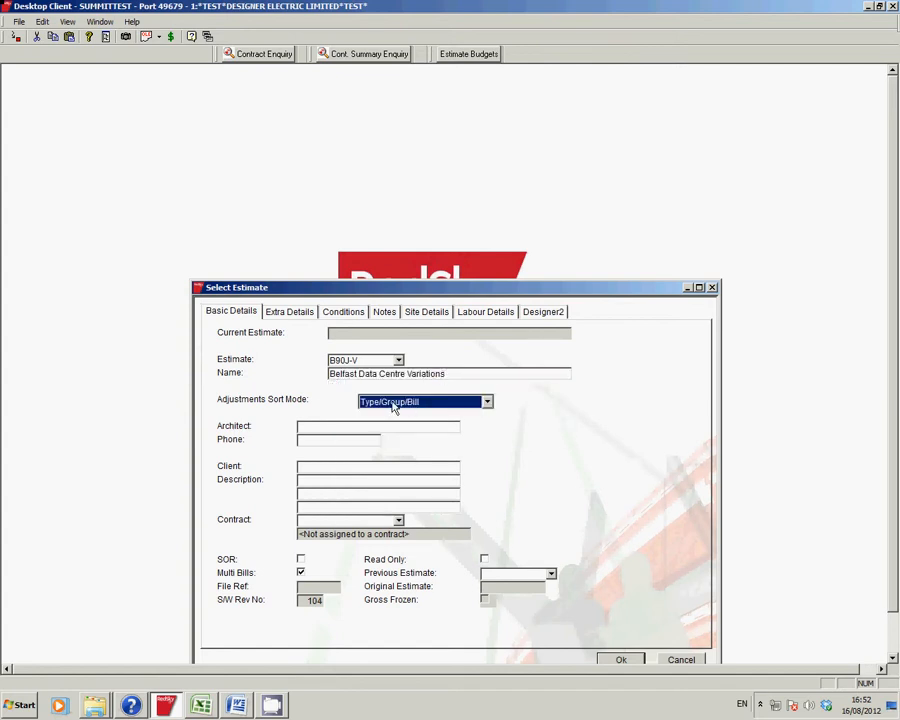
Assign the estimate to contract B90J.
{"action": "left_click", "coordinate": [320, 520]}
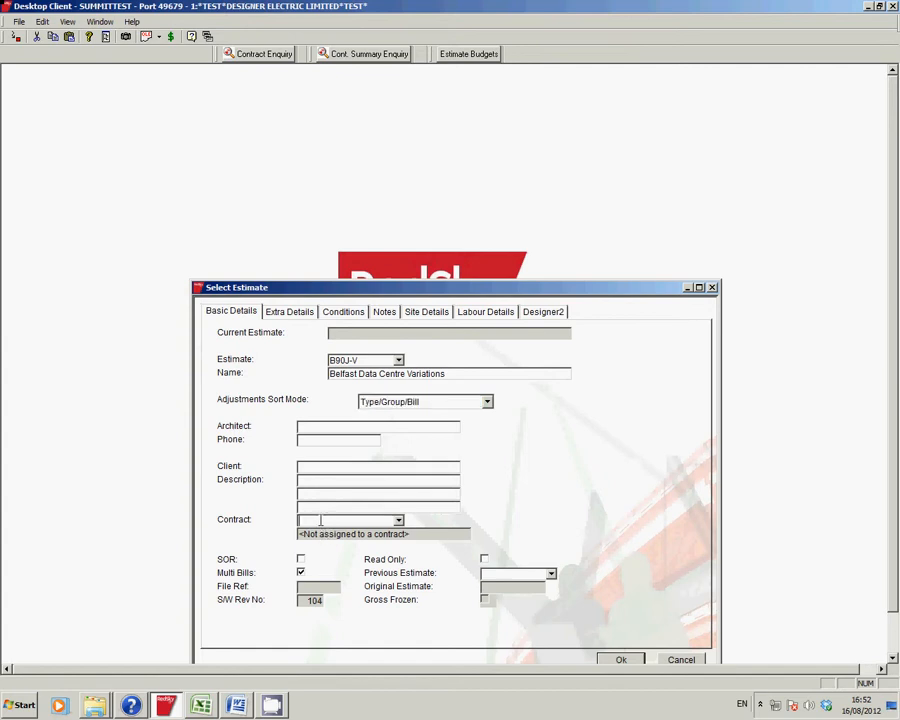
{"action": "type", "text": "b"}
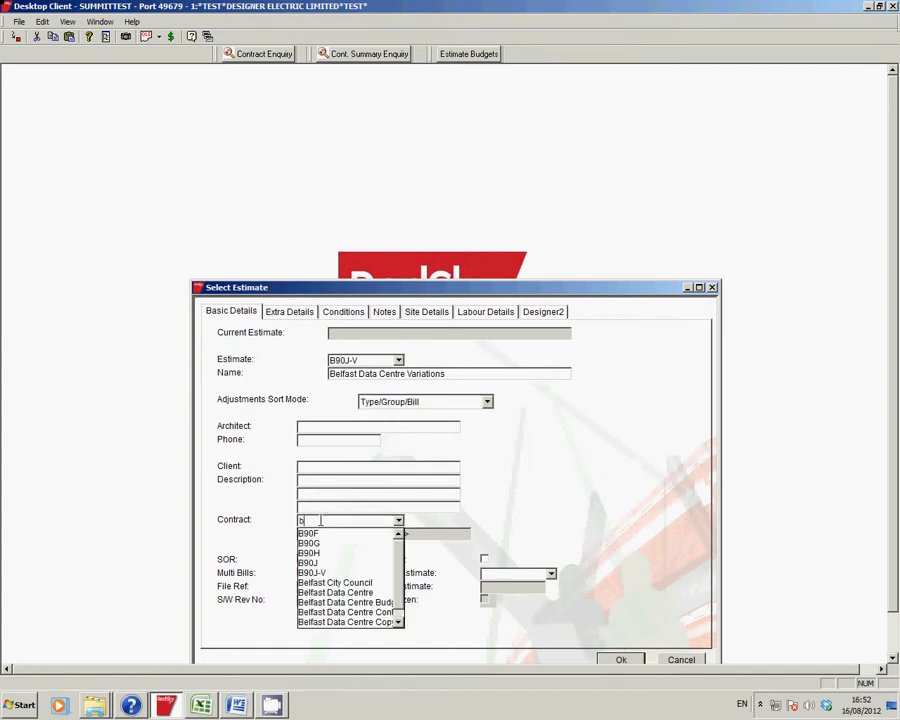
{"action": "key", "text": "BackSpace"}
{"action": "key", "text": "Caps_Lock"}
{"action": "type", "text": "B90J"}
{"action": "key", "text": "Return"}
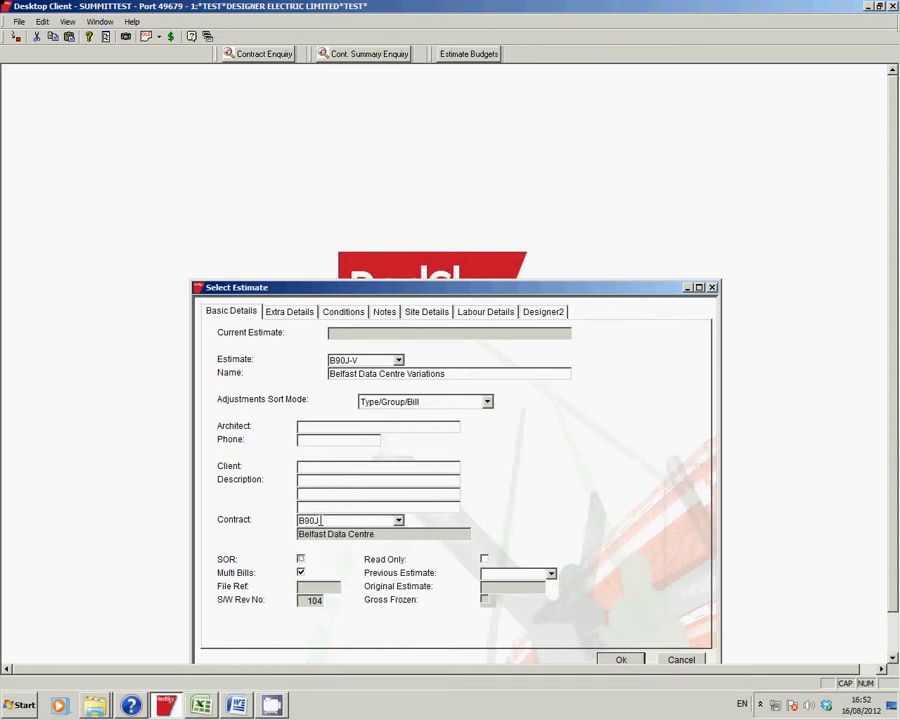
Enter Belfast City Council as the estimate's client and save the estimate details.
{"action": "left_click", "coordinate": [628, 662]}
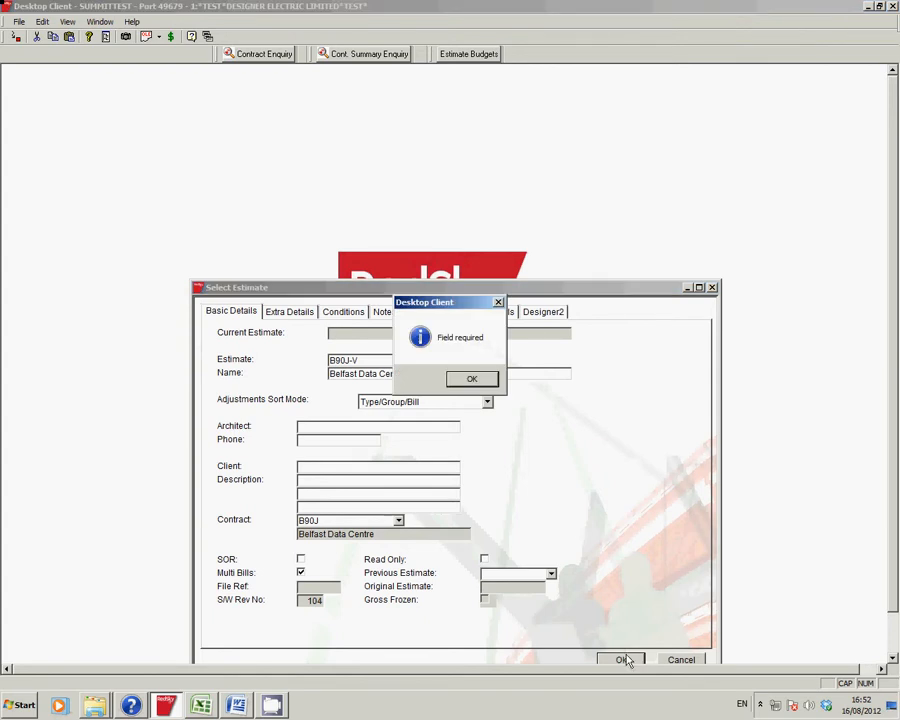
{"action": "left_click", "coordinate": [472, 379]}
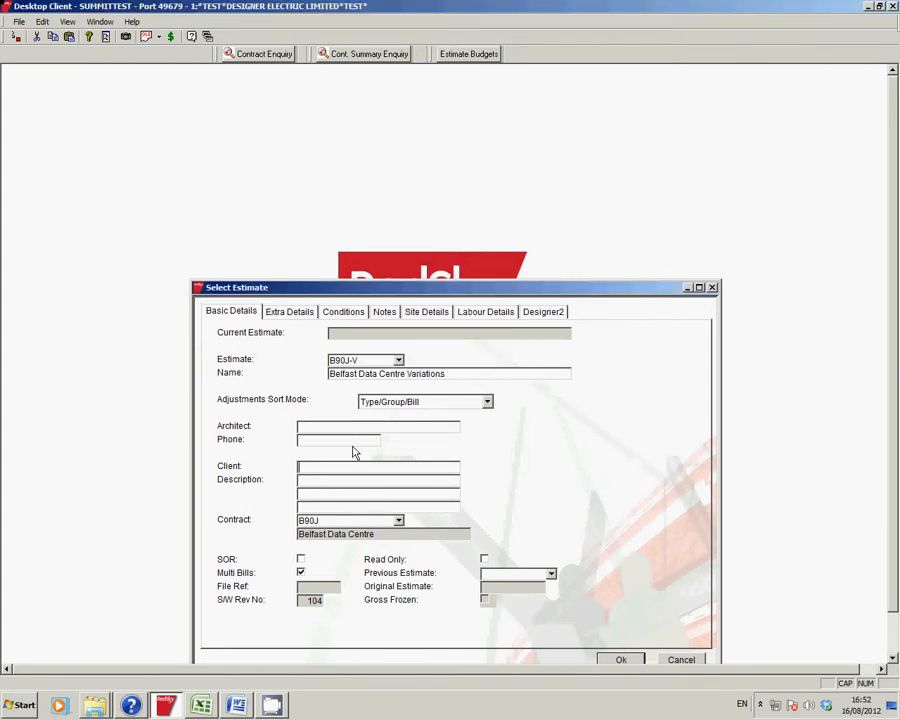
{"action": "type", "text": "BEL"}
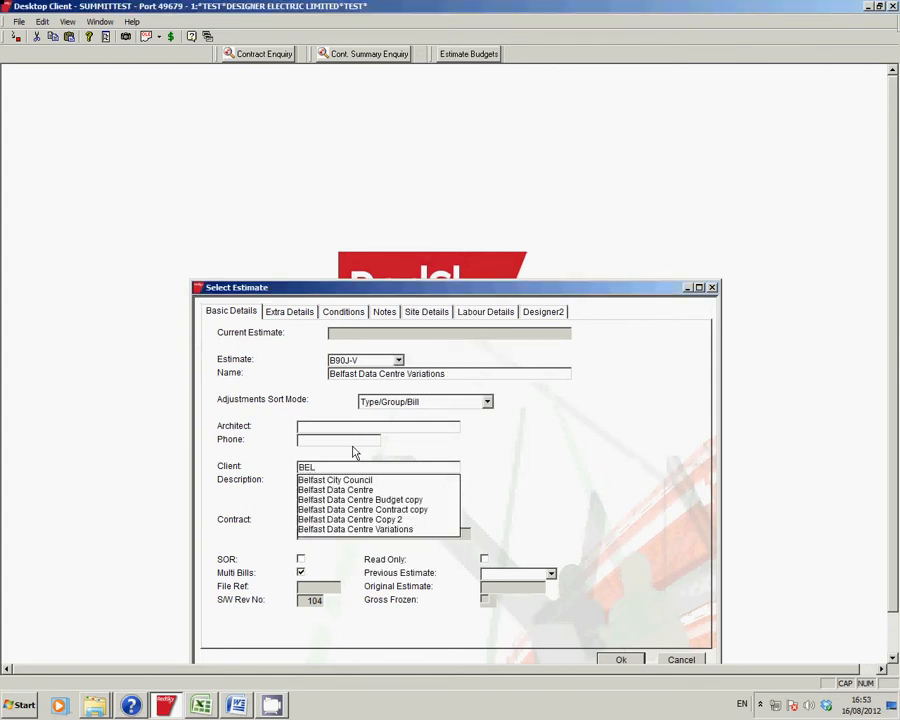
{"action": "key", "text": "Return"}
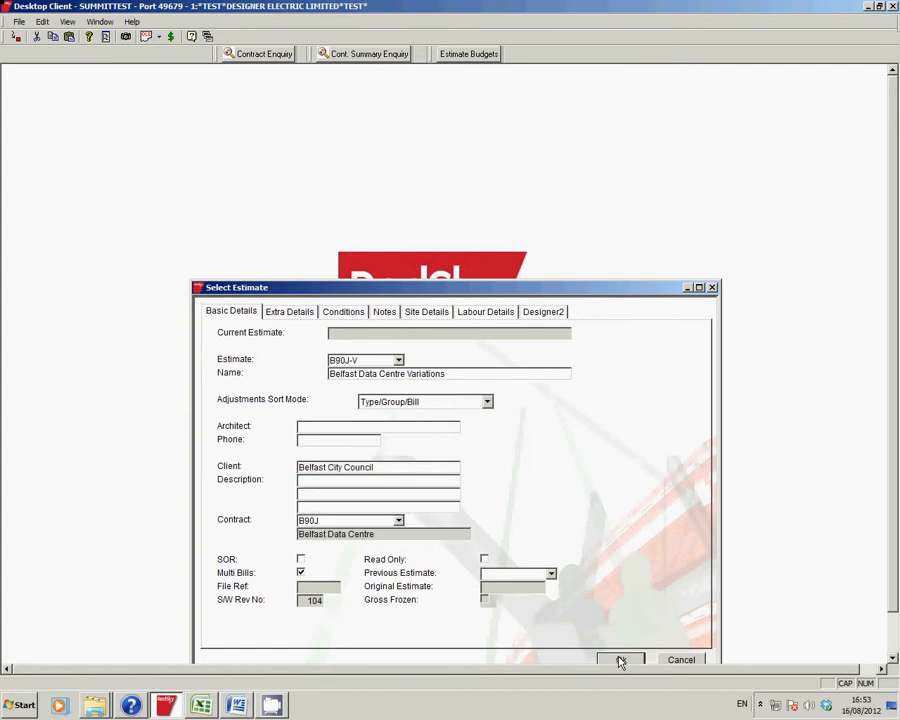
{"action": "left_click", "coordinate": [620, 660]}
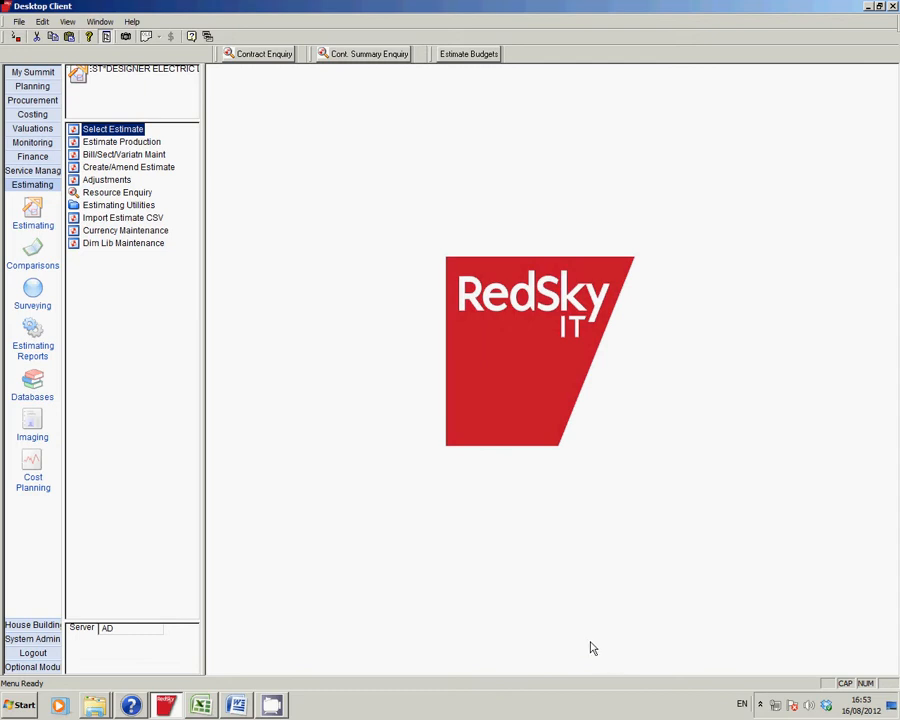
Open Estimate Production for the estimate and start a new bill numbered 01 with the description "Variations".
{"action": "left_click", "coordinate": [123, 149]}
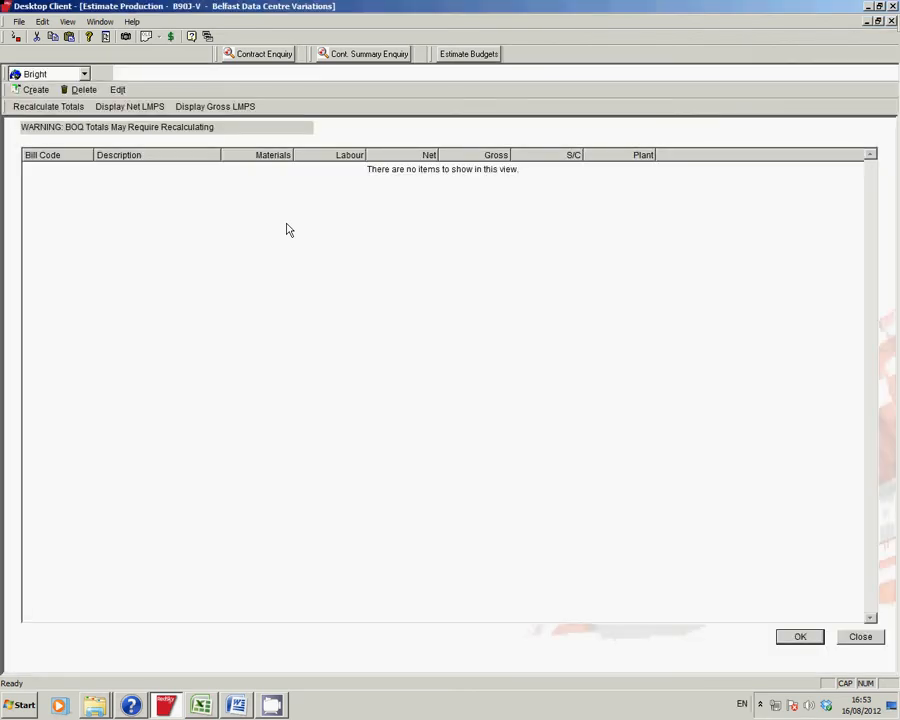
{"action": "left_click", "coordinate": [34, 90]}
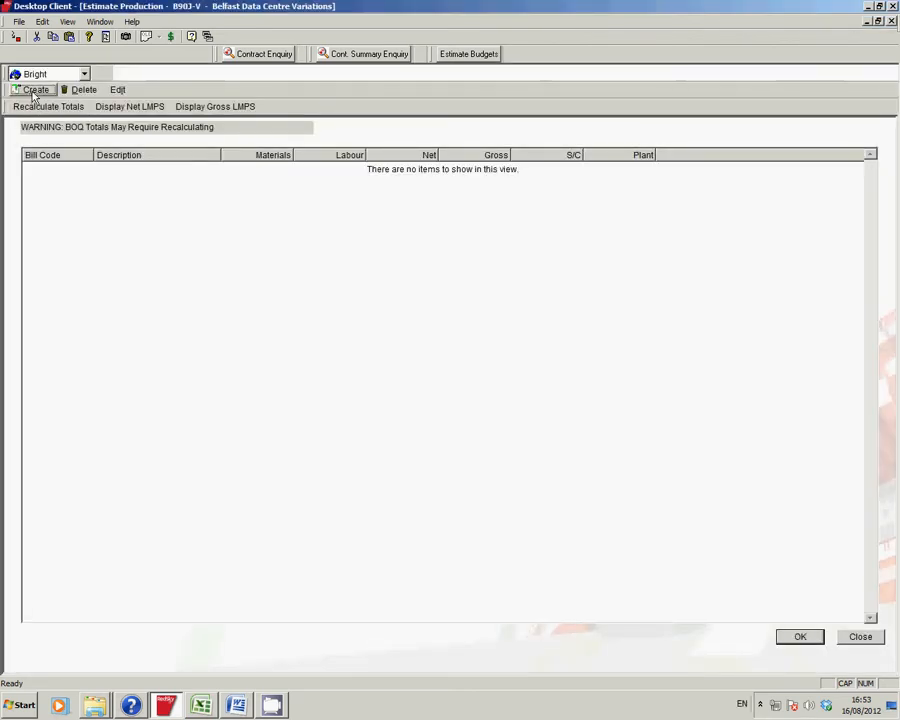
{"action": "type", "text": "01"}
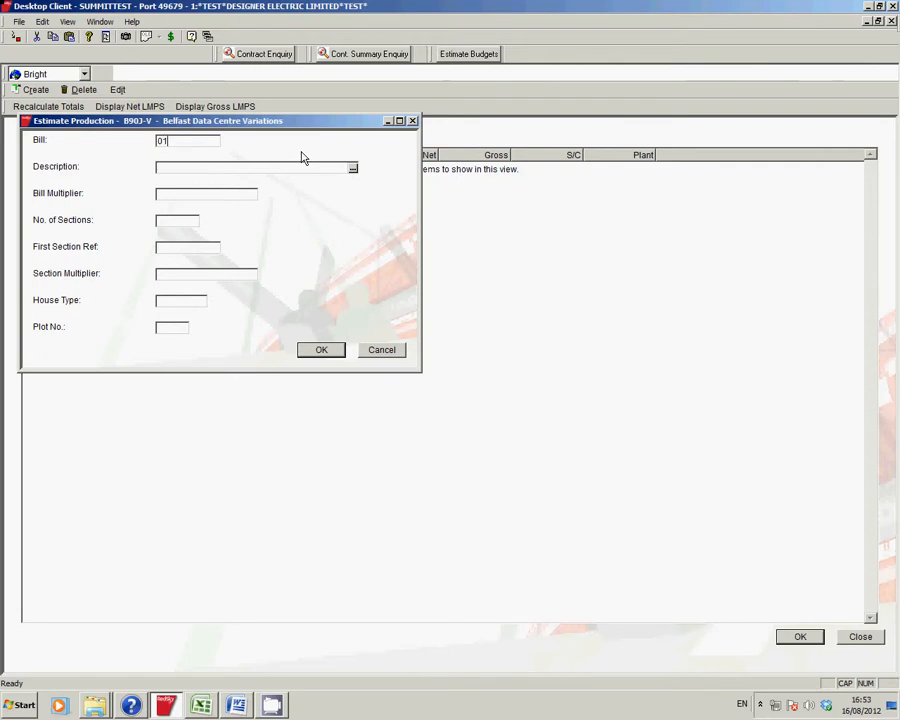
{"action": "key", "text": "Tab"}
{"action": "key", "text": "Caps_Lock"}
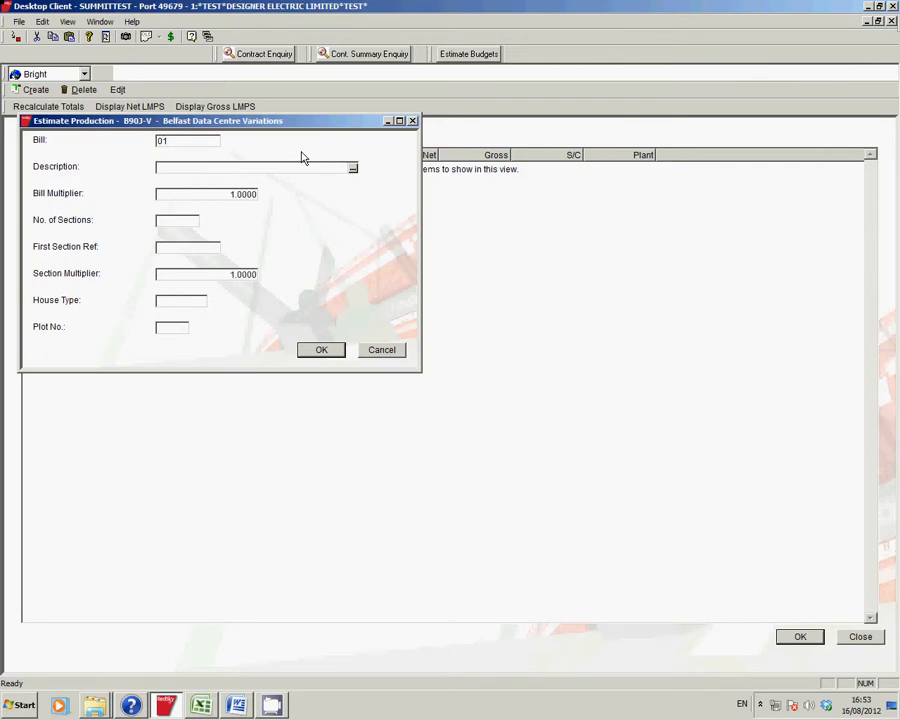
{"action": "type", "text": "V"}
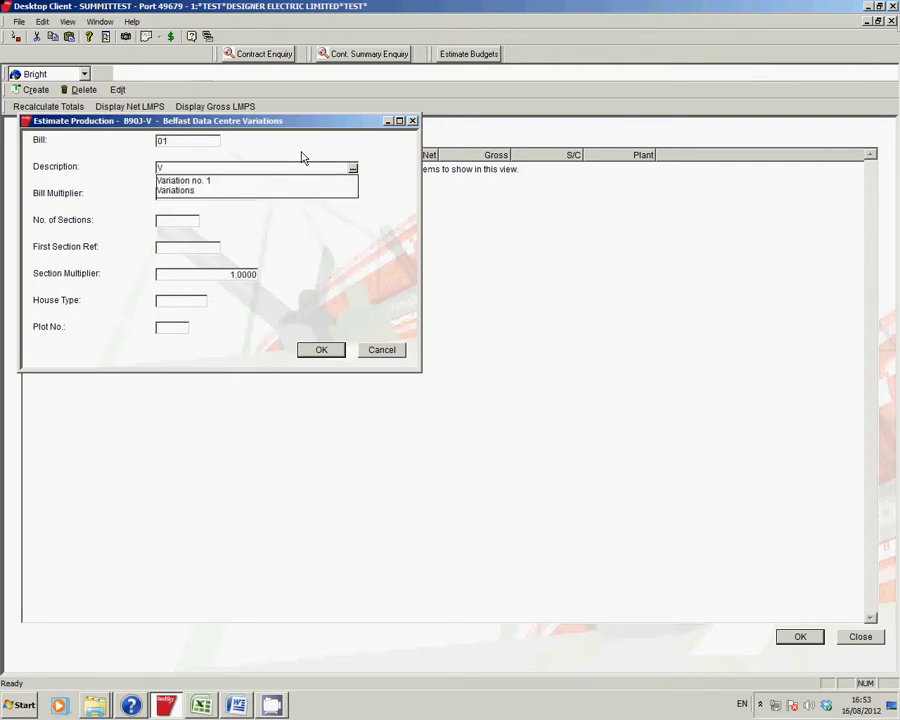
{"action": "key", "text": "Down"}
{"action": "key", "text": "Down"}
{"action": "key", "text": "Tab"}
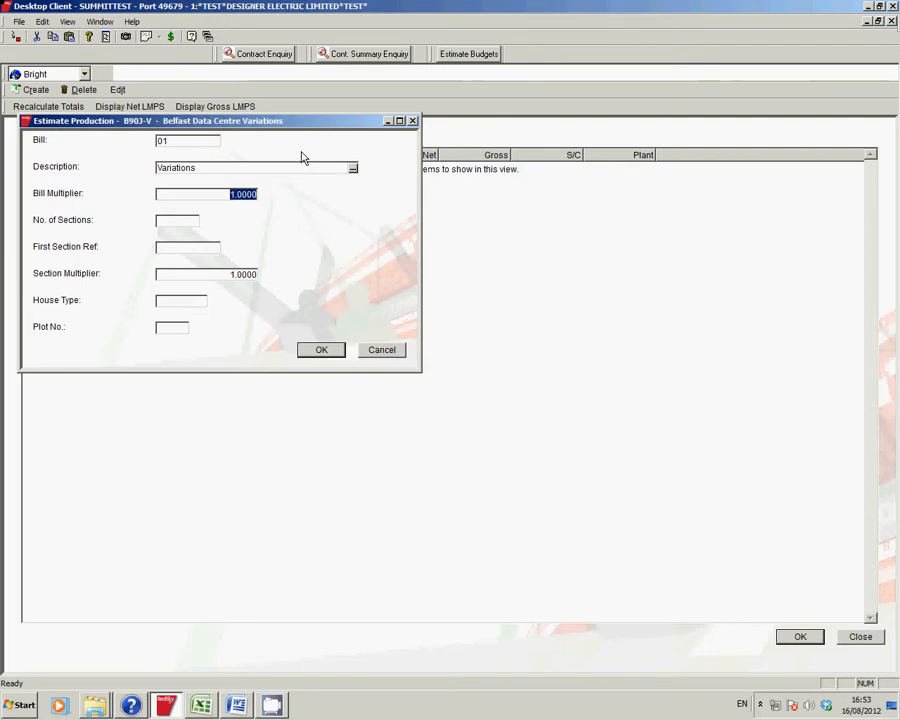
Give the bill 10 sections with first section reference 01 and create it.
{"action": "key", "text": "Tab"}
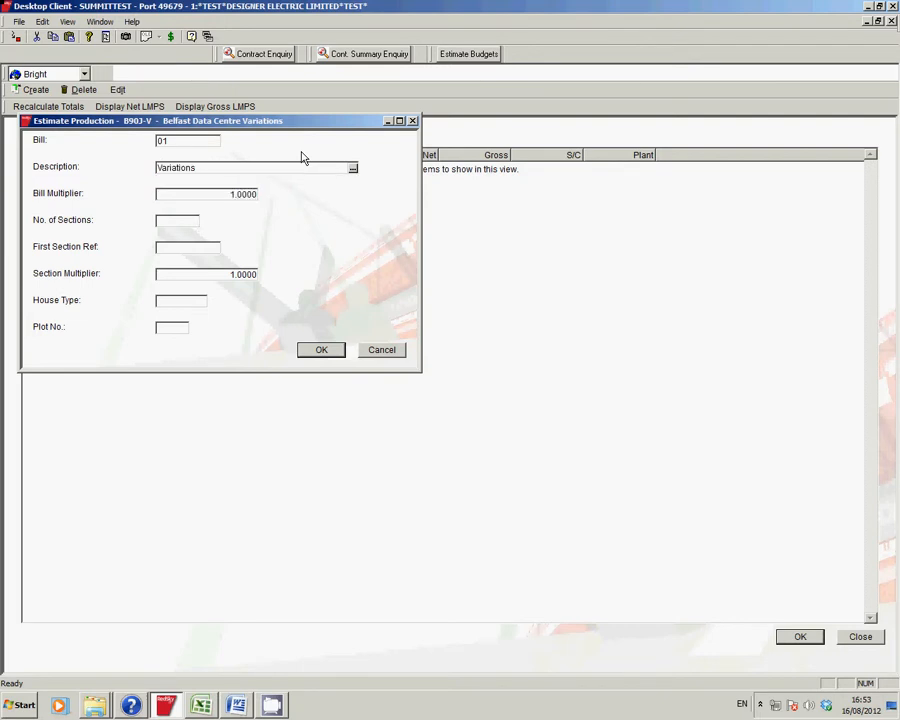
{"action": "type", "text": "10"}
{"action": "key", "text": "Tab"}
{"action": "type", "text": "0"}
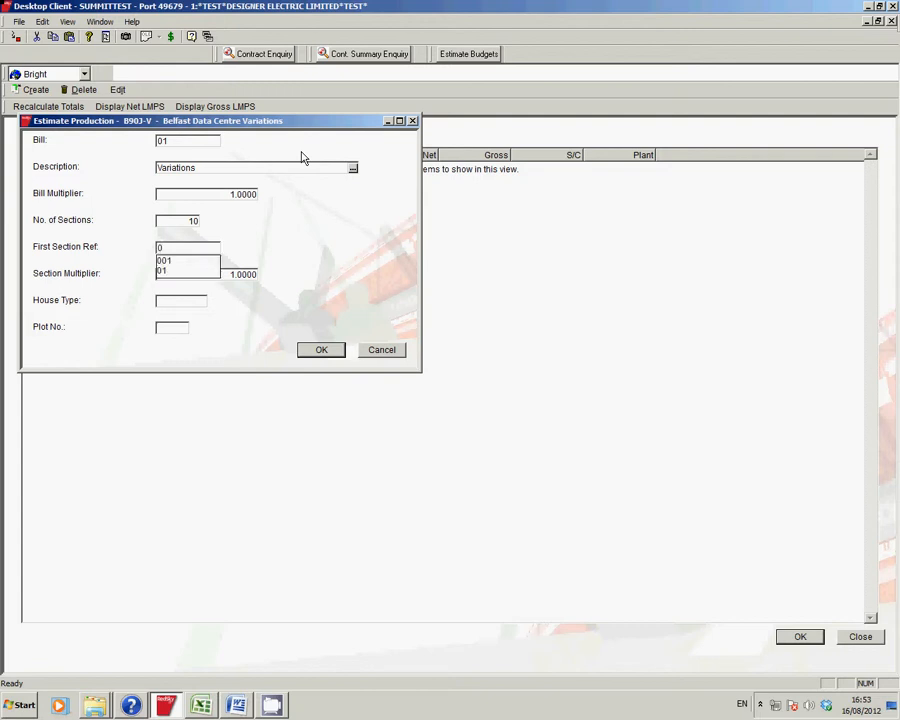
{"action": "type", "text": "1"}
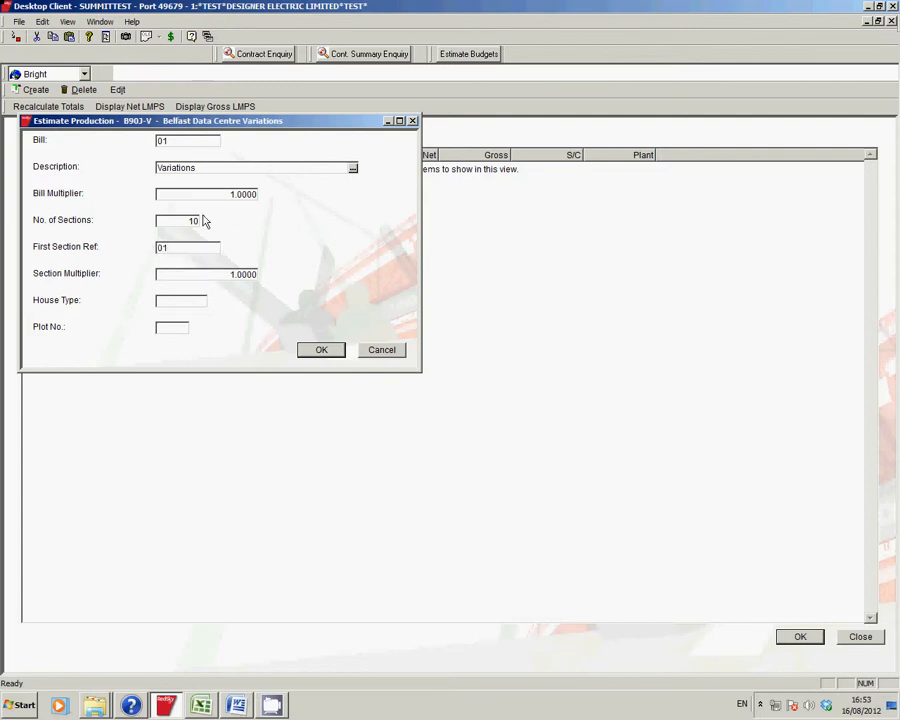
{"action": "left_click", "coordinate": [321, 349]}
{"action": "left_click", "coordinate": [372, 350]}
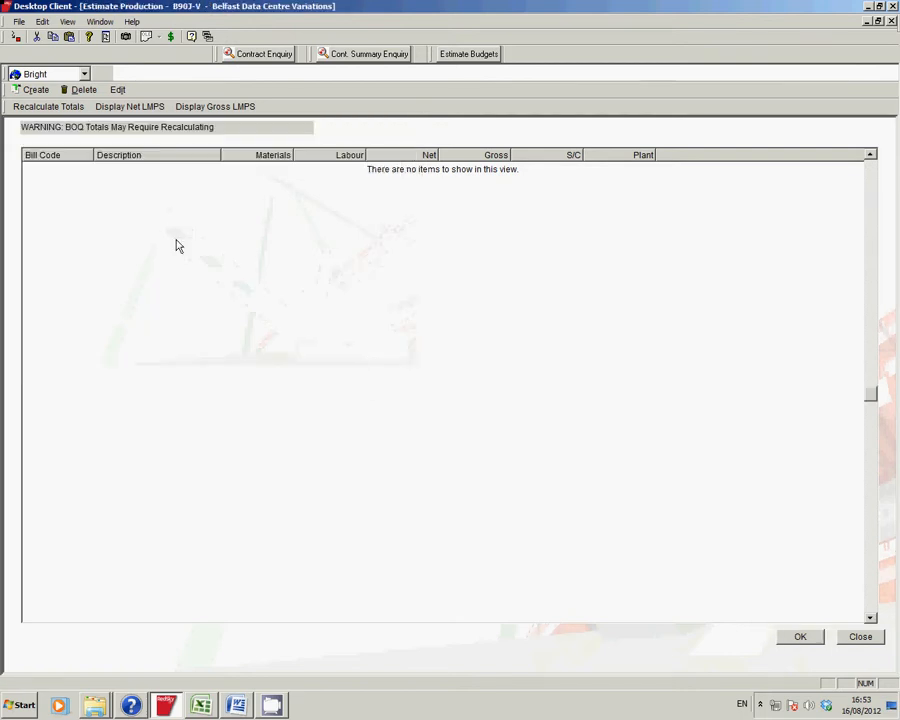
Open the Variations bill and allocate the next variation to section 01 with the description "ADDITIONAL LIGHTING".
{"action": "double_click", "coordinate": [104, 170]}
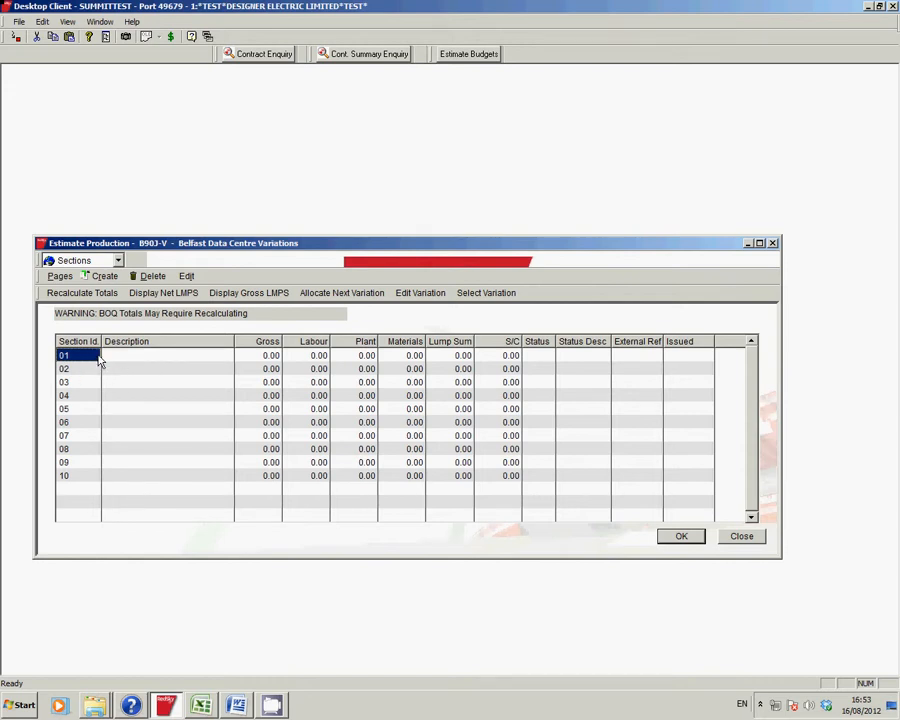
{"action": "left_click", "coordinate": [364, 294]}
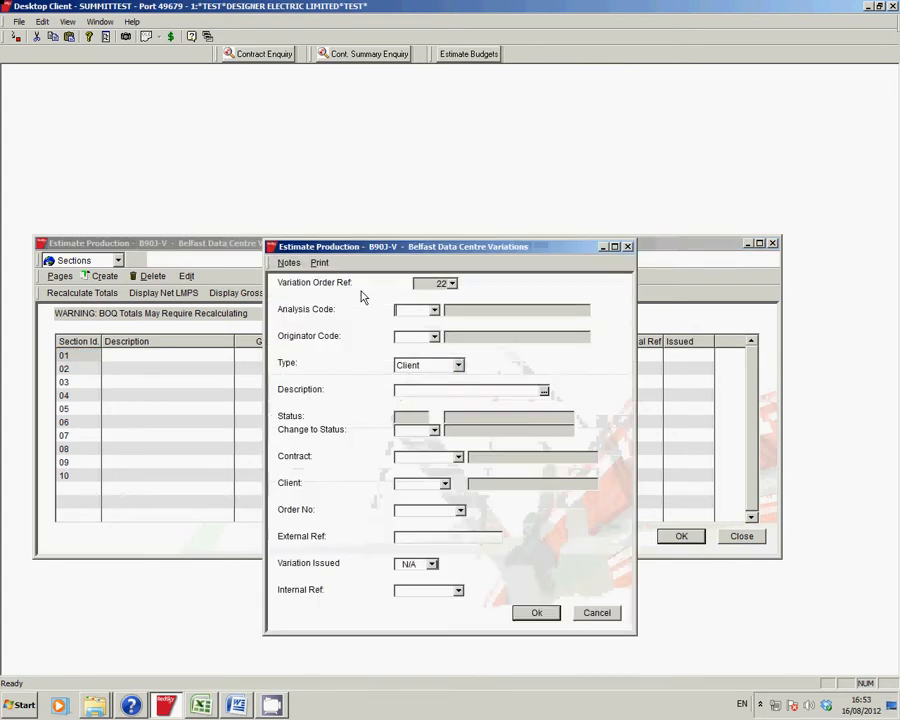
{"action": "left_click", "coordinate": [396, 390]}
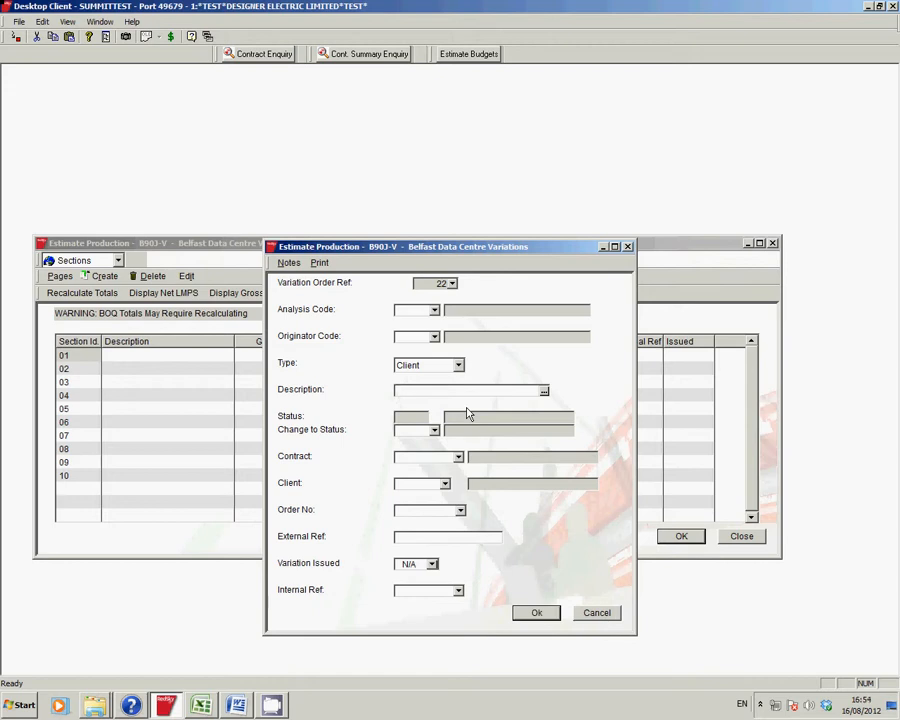
{"action": "type", "text": "A"}
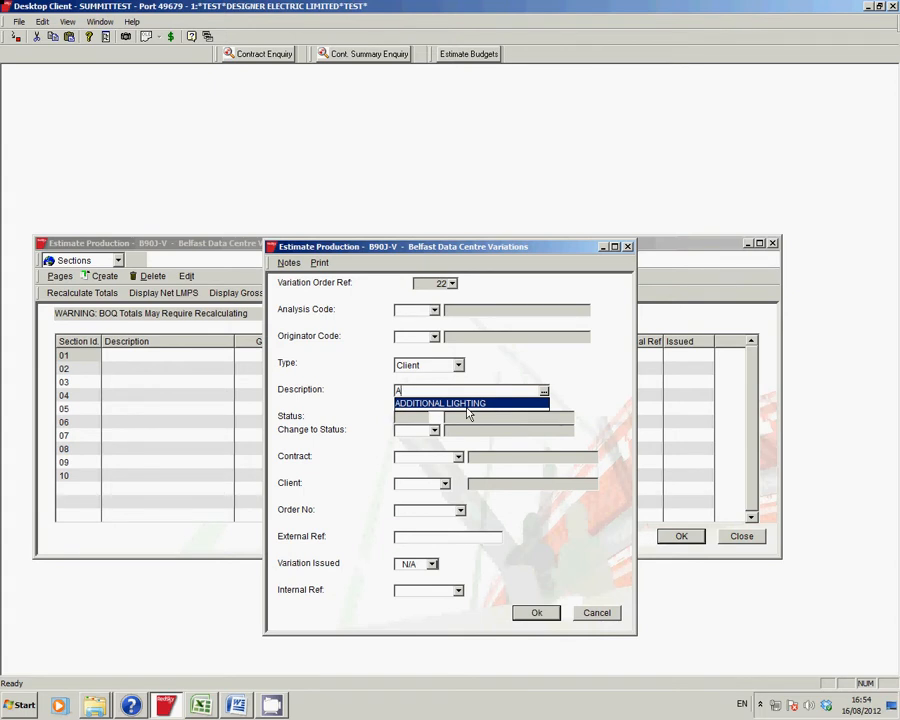
{"action": "left_click", "coordinate": [467, 405]}
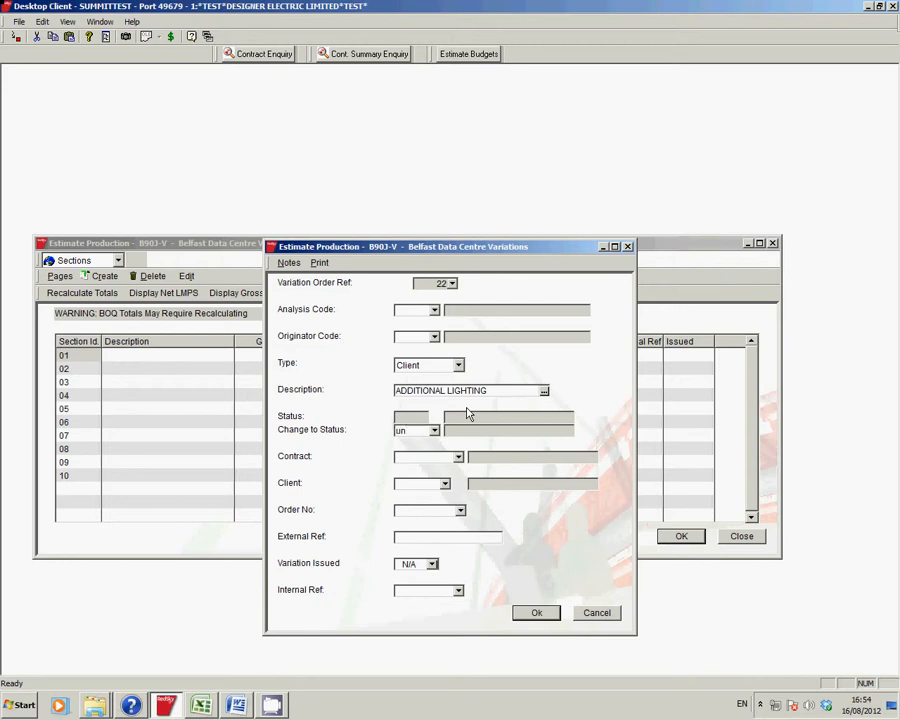
Set the additional lighting variation's new status to UN (Unapproved), picking it from the status code table.
{"action": "type", "text": "un"}
{"action": "key", "text": "BackSpace"}
{"action": "key", "text": "BackSpace"}
{"action": "key", "text": "Caps_Lock"}
{"action": "type", "text": "UN"}
{"action": "key", "text": "Tab"}
{"action": "left_click", "coordinate": [435, 431]}
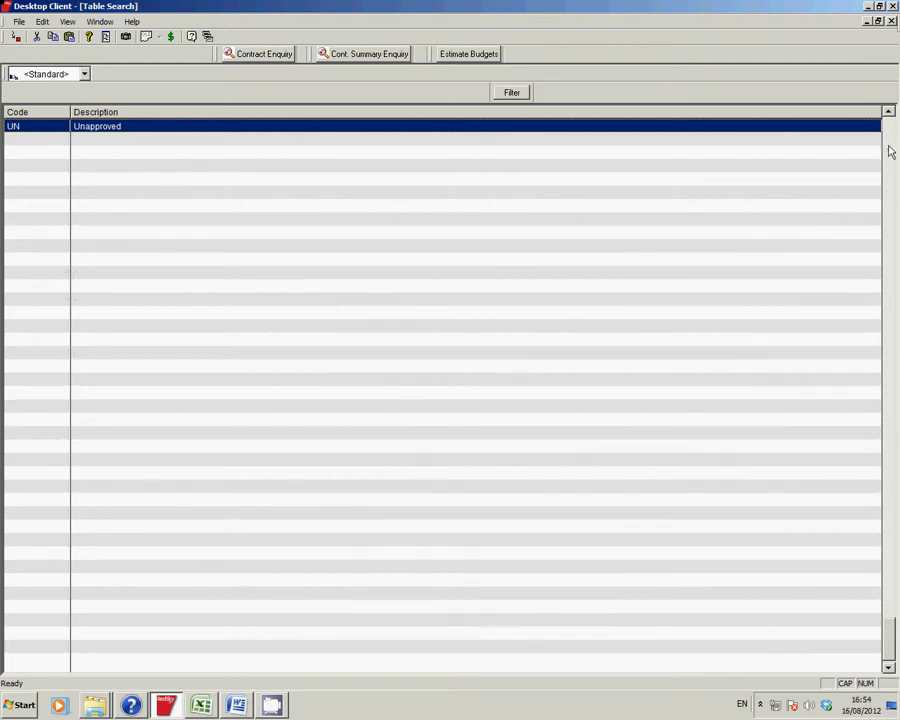
{"action": "left_click", "coordinate": [888, 146]}
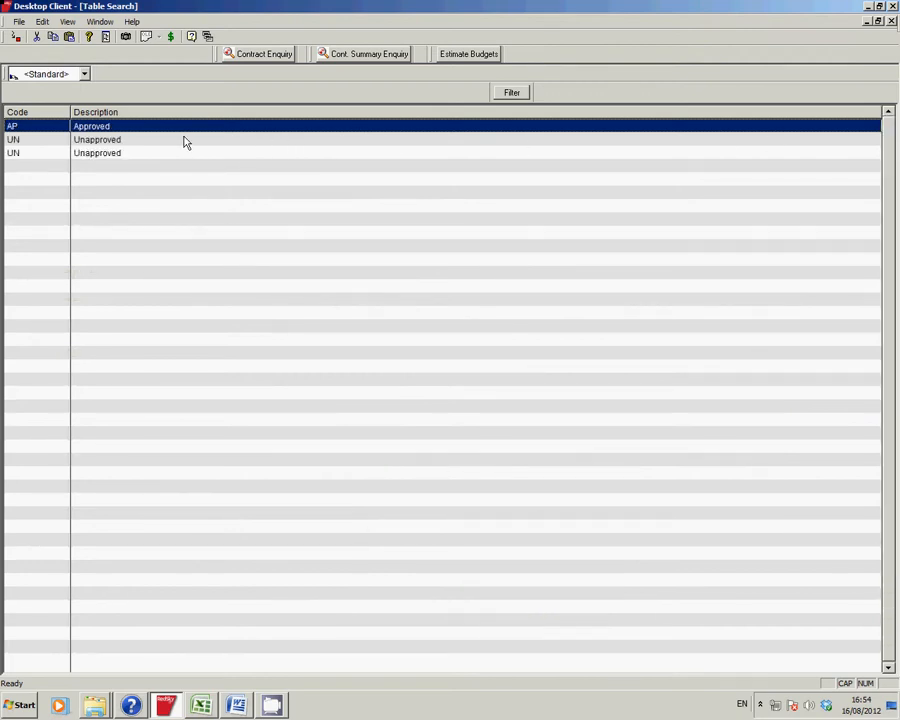
{"action": "left_click", "coordinate": [112, 140]}
{"action": "double_click", "coordinate": [112, 142]}
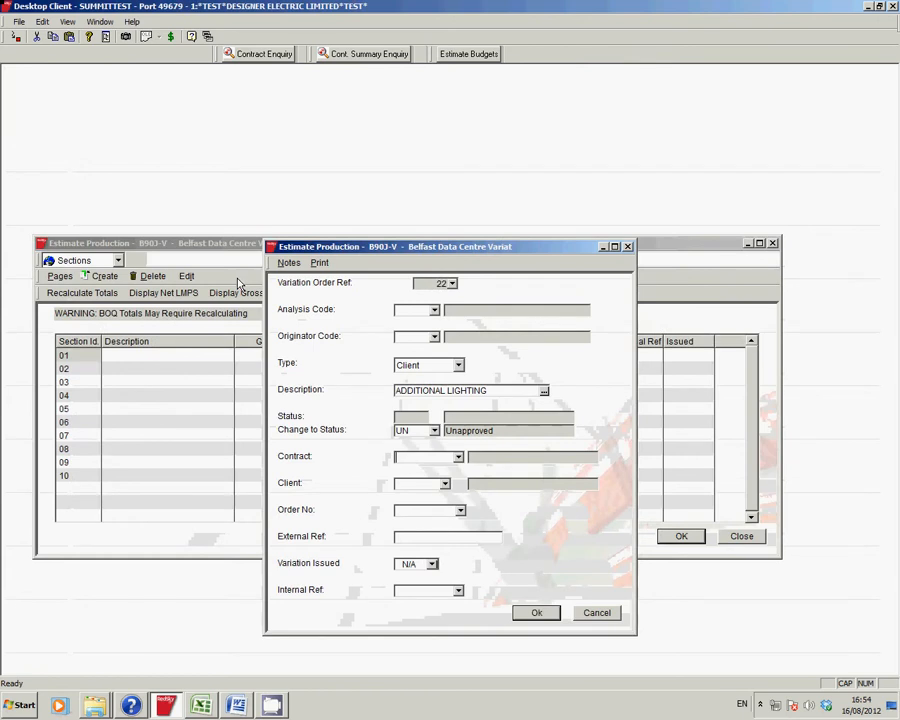
Give the variation external reference V001 and issue date 16 August 2012, and save it.
{"action": "left_click", "coordinate": [418, 537]}
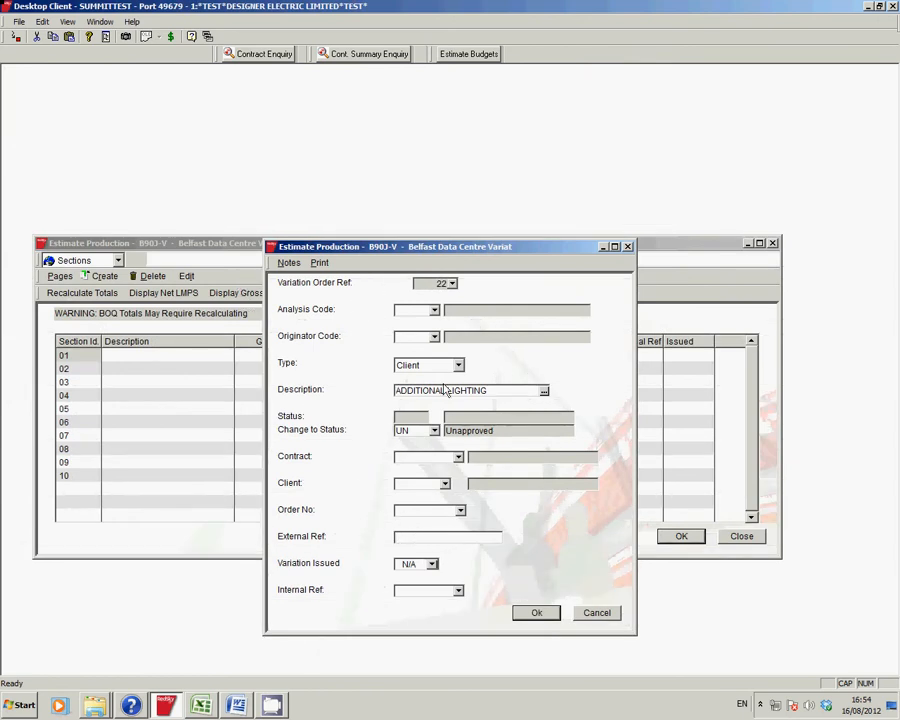
{"action": "type", "text": "V"}
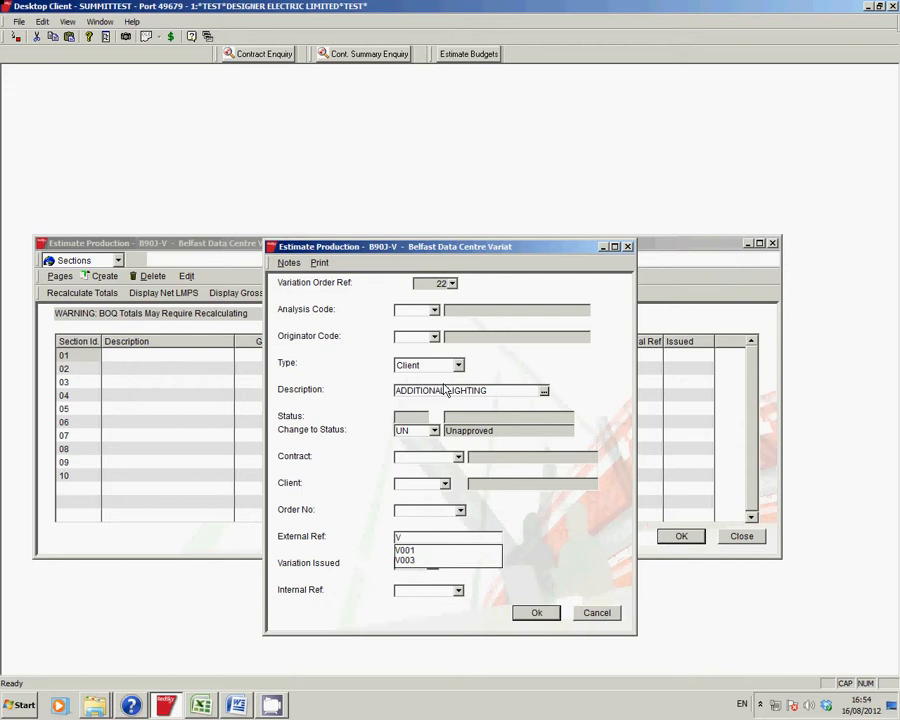
{"action": "type", "text": "001"}
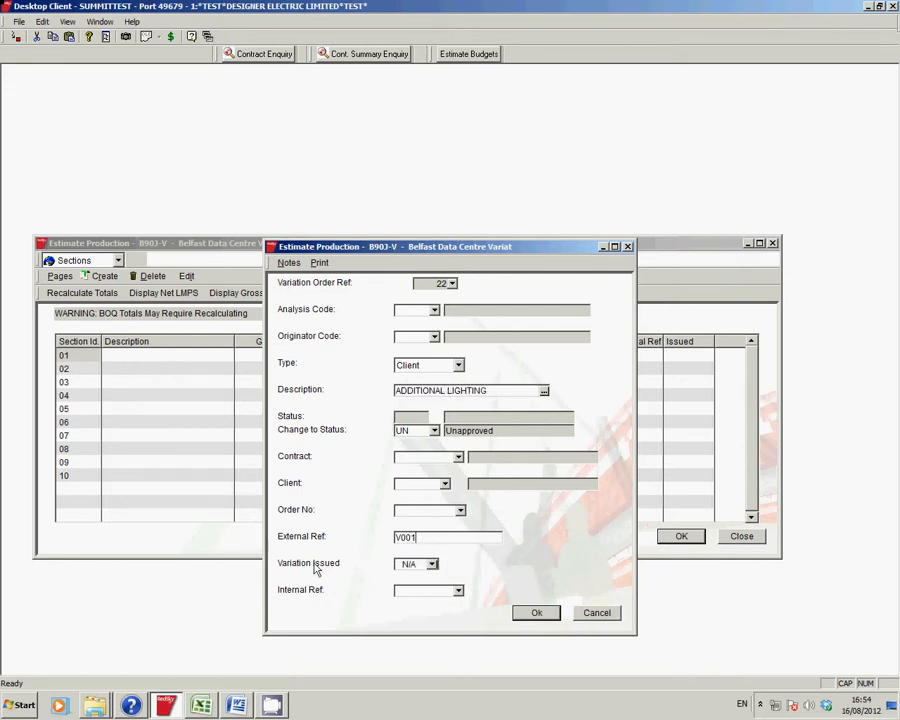
{"action": "left_click", "coordinate": [432, 564]}
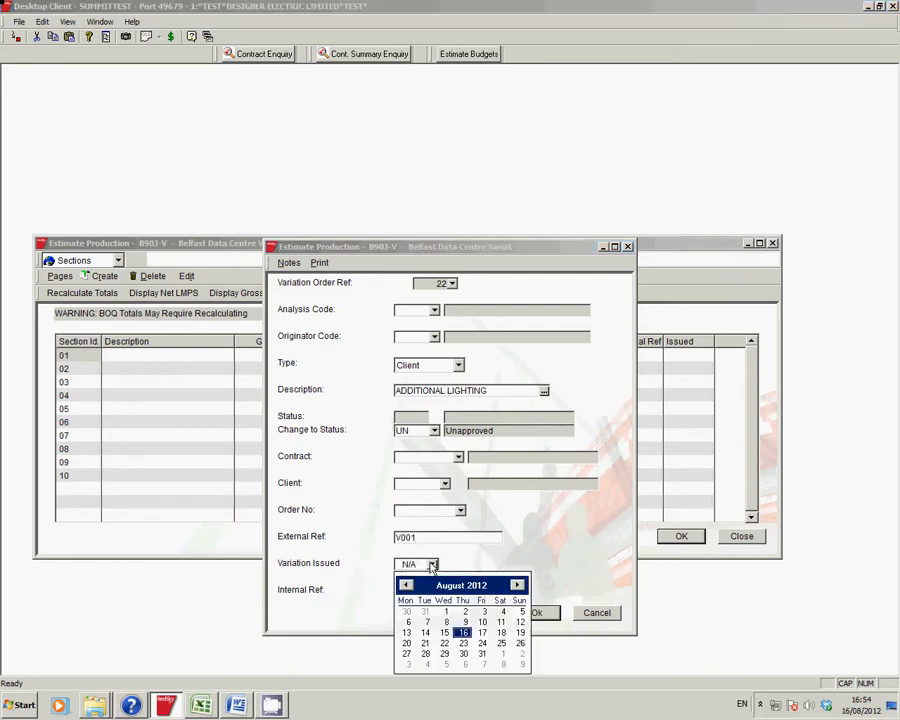
{"action": "left_click", "coordinate": [462, 631]}
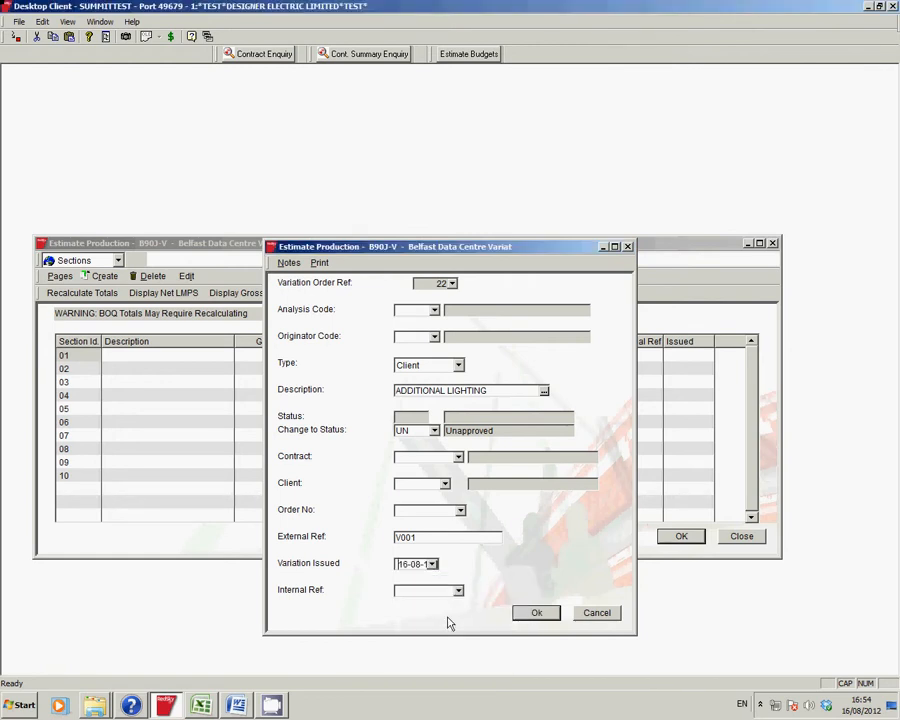
{"action": "left_click", "coordinate": [536, 613]}
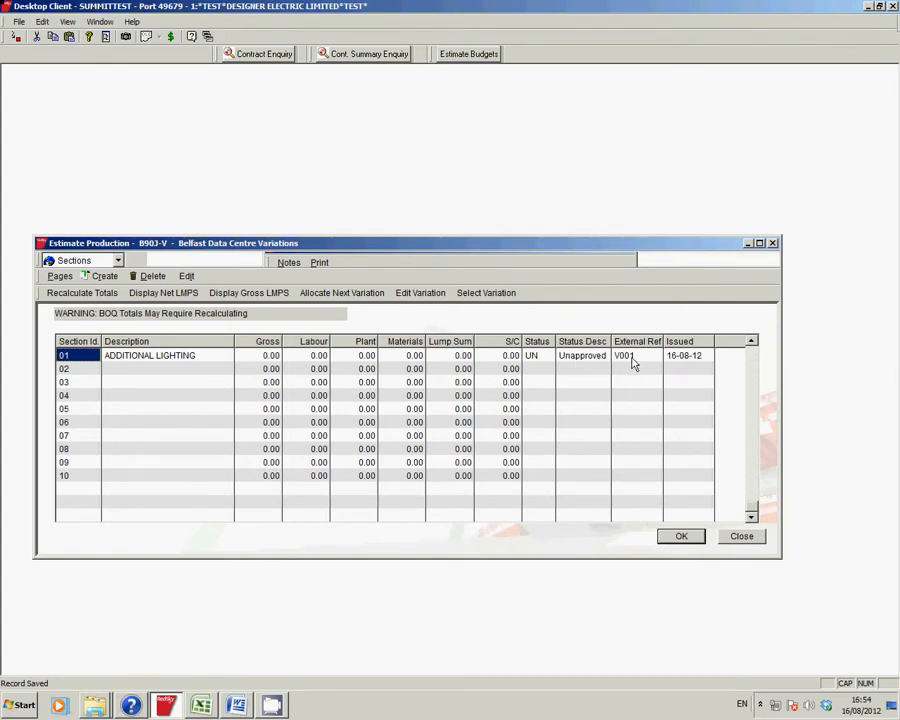
Open the column selection for the sections grid and remove the Status, Status Desc, External Ref and Issued columns.
{"action": "left_click", "coordinate": [128, 373]}
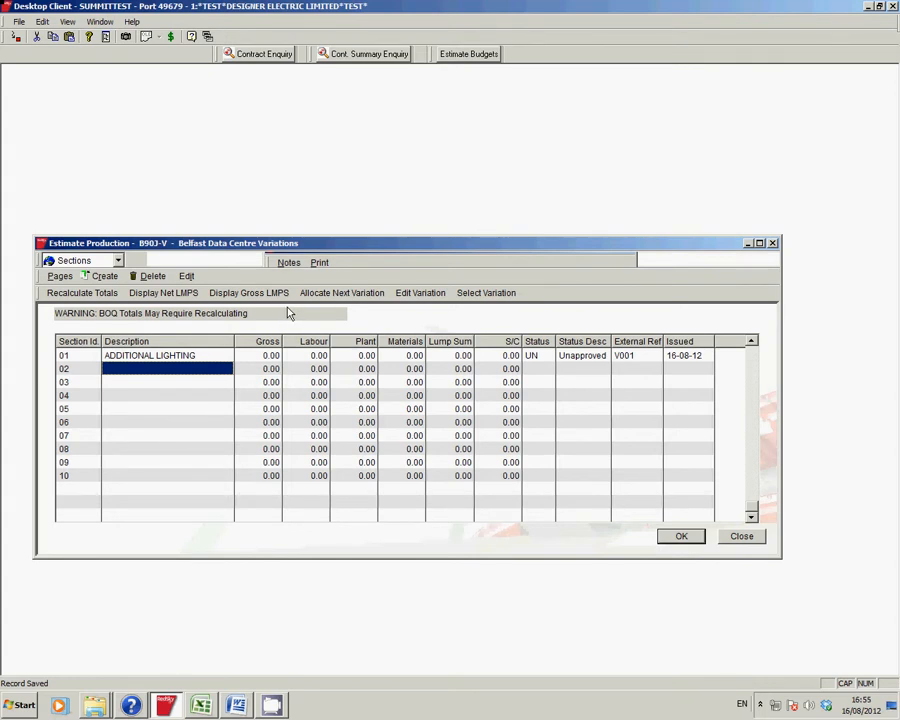
{"action": "left_click", "coordinate": [578, 409]}
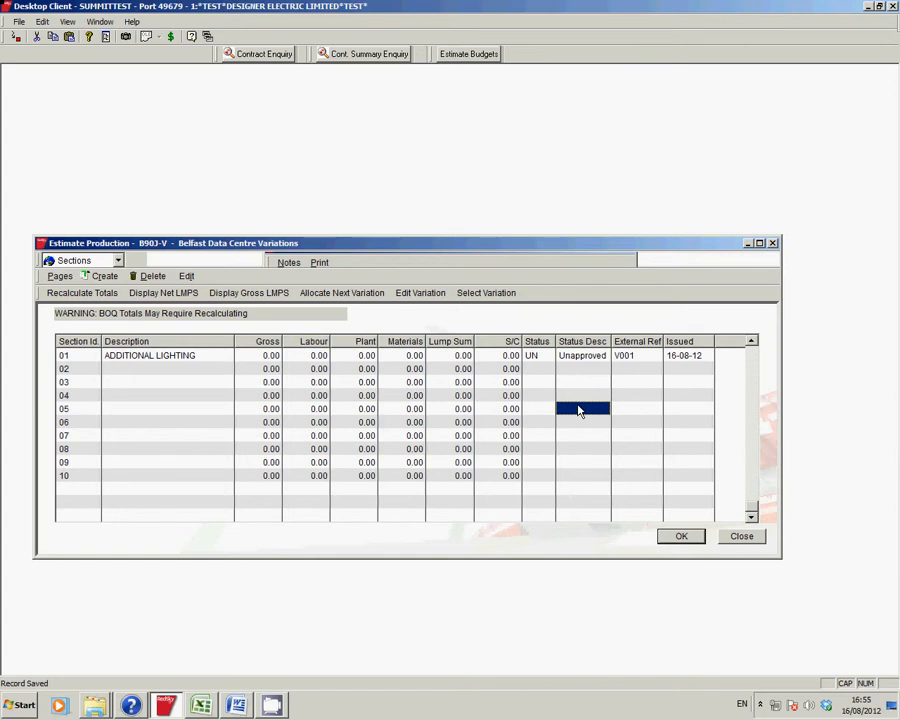
{"action": "right_click", "coordinate": [578, 409]}
{"action": "left_click", "coordinate": [608, 516]}
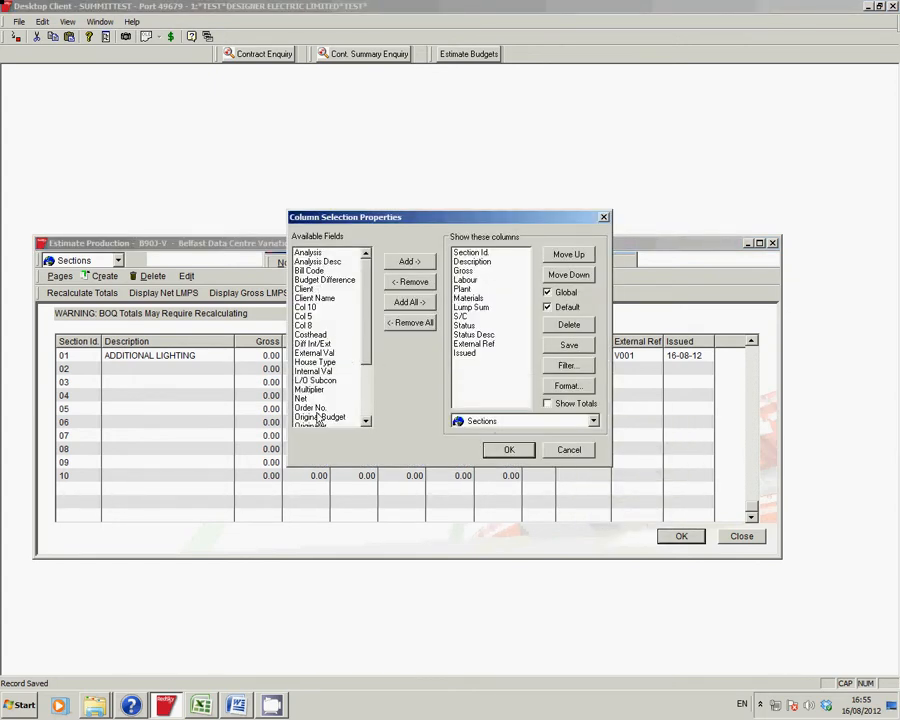
{"action": "scroll", "coordinate": [318, 418], "scroll_direction": "down", "scroll_amount": 4}
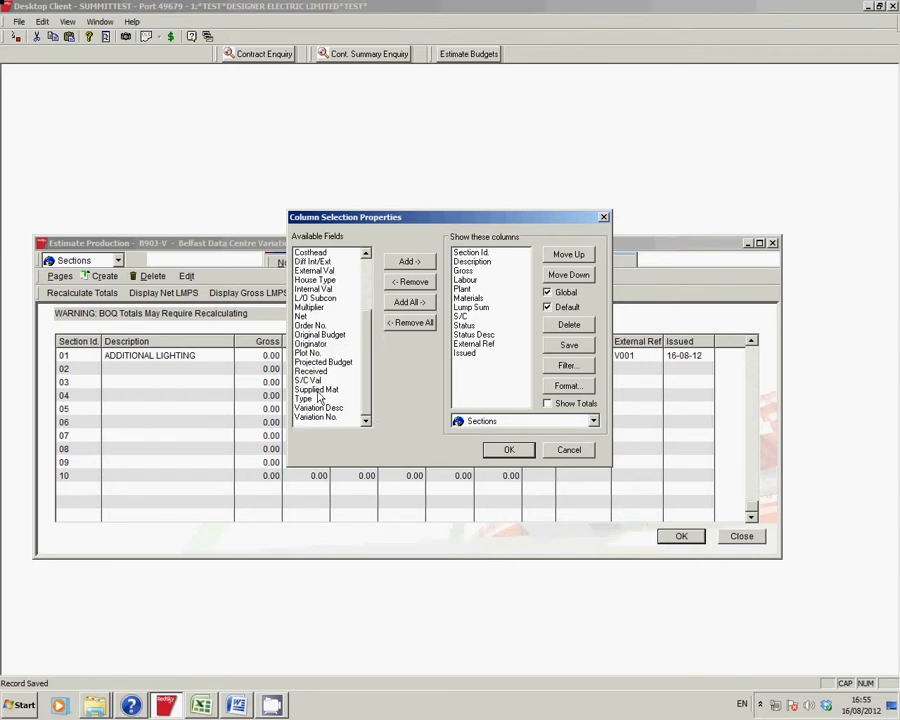
{"action": "double_click", "coordinate": [468, 327]}
{"action": "double_click", "coordinate": [468, 327]}
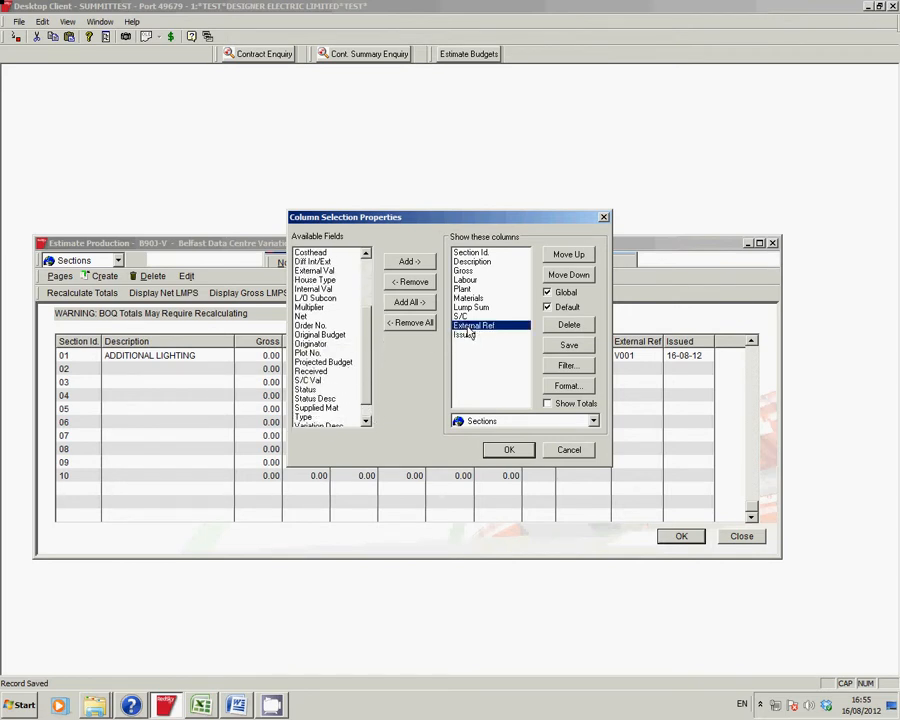
{"action": "double_click", "coordinate": [468, 327]}
{"action": "double_click", "coordinate": [468, 327]}
{"action": "scroll", "coordinate": [320, 400], "scroll_direction": "down", "scroll_amount": 2}
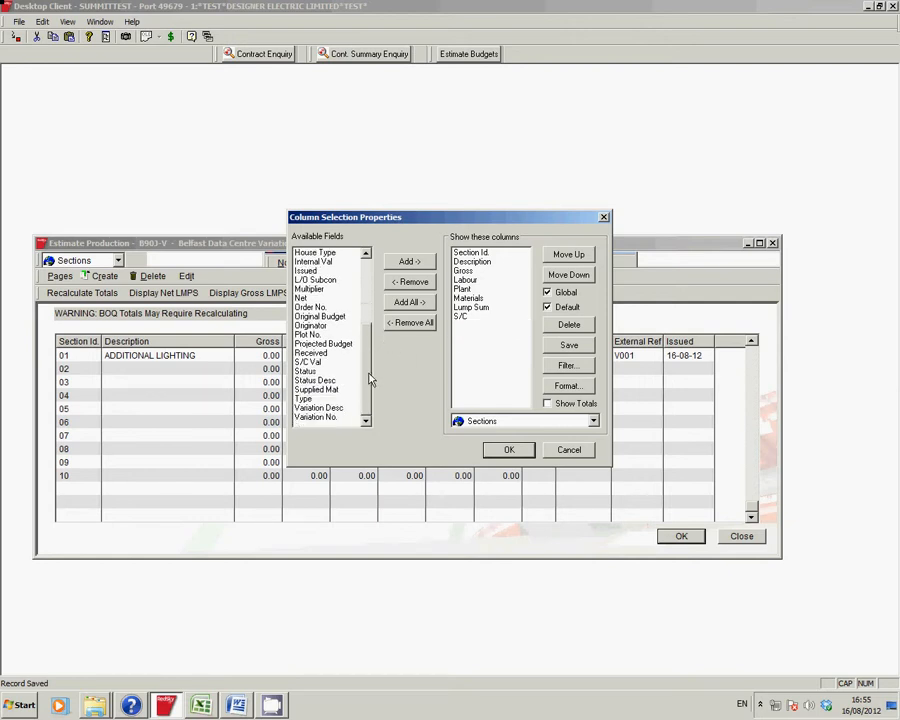
Add the Status, Status Desc, Received and External Ref columns to the sections grid and apply the selection.
{"action": "double_click", "coordinate": [313, 372]}
{"action": "double_click", "coordinate": [313, 372]}
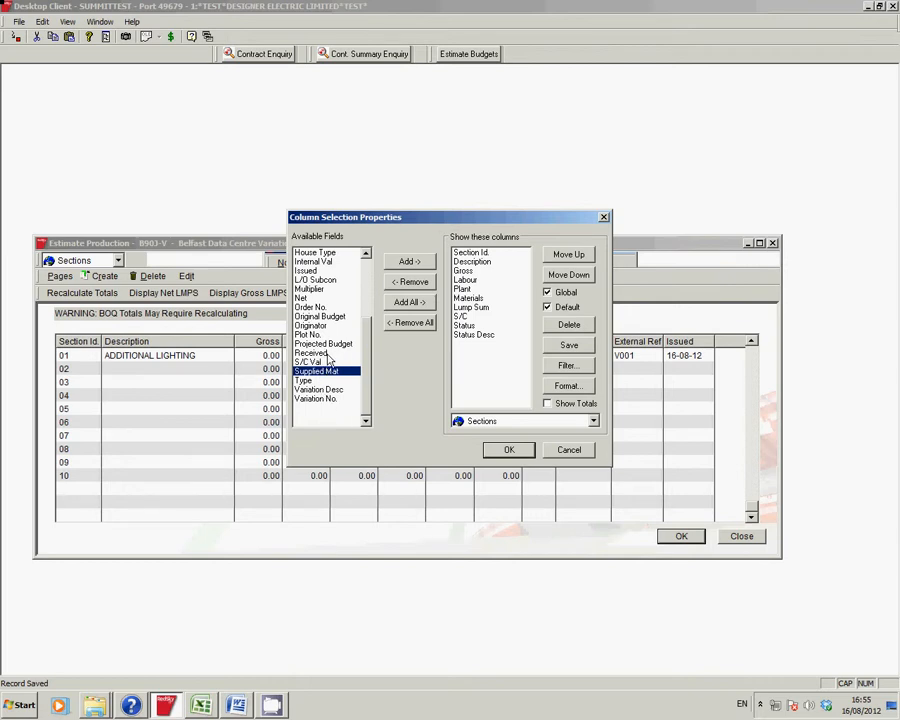
{"action": "double_click", "coordinate": [327, 354]}
{"action": "scroll", "coordinate": [364, 370], "scroll_direction": "up", "scroll_amount": 1}
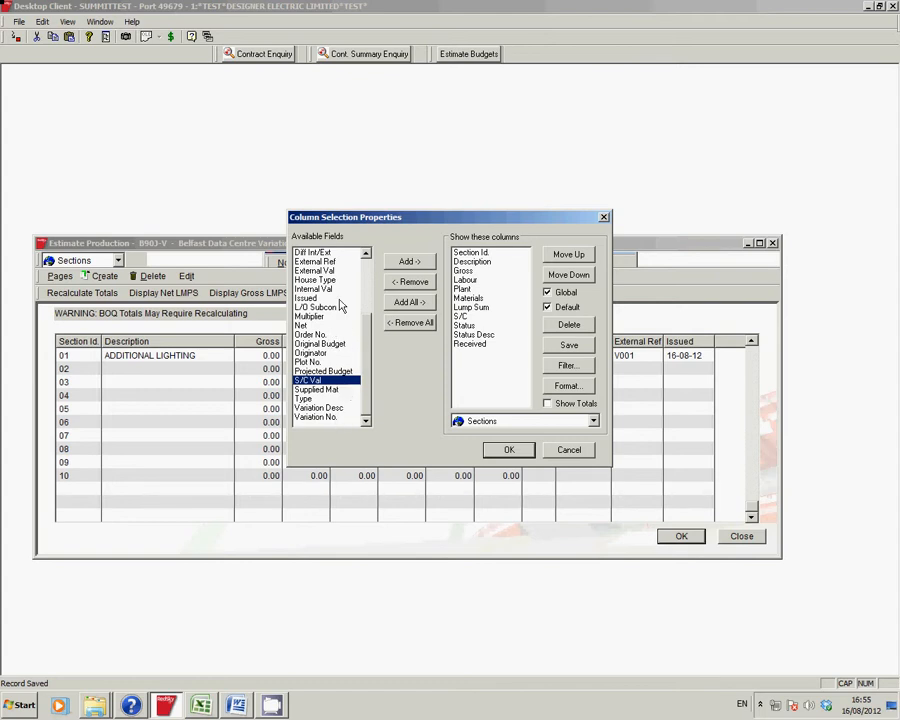
{"action": "double_click", "coordinate": [330, 262]}
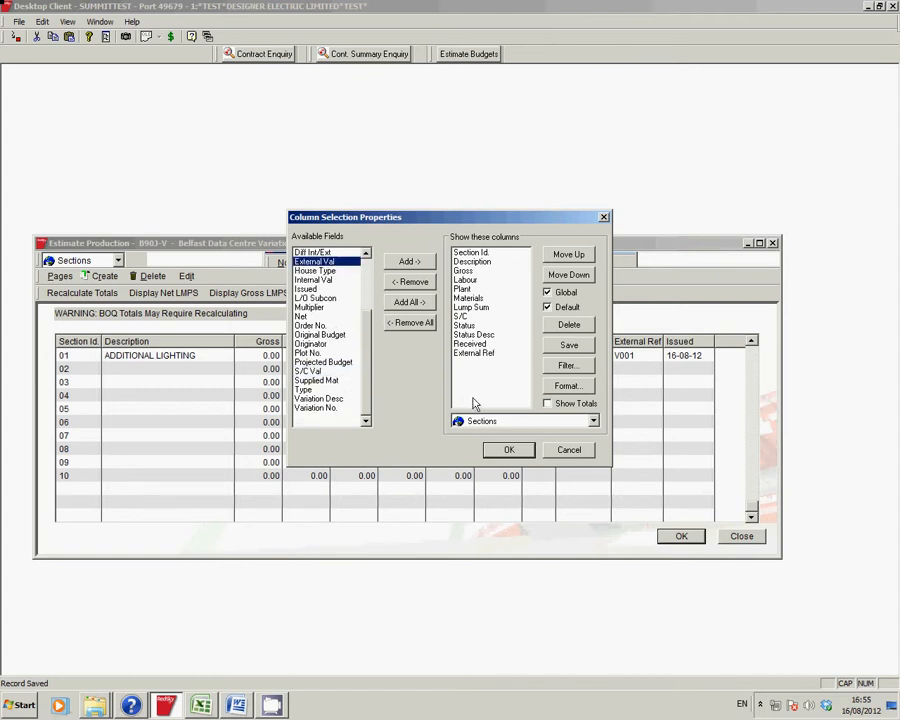
{"action": "left_click", "coordinate": [508, 449]}
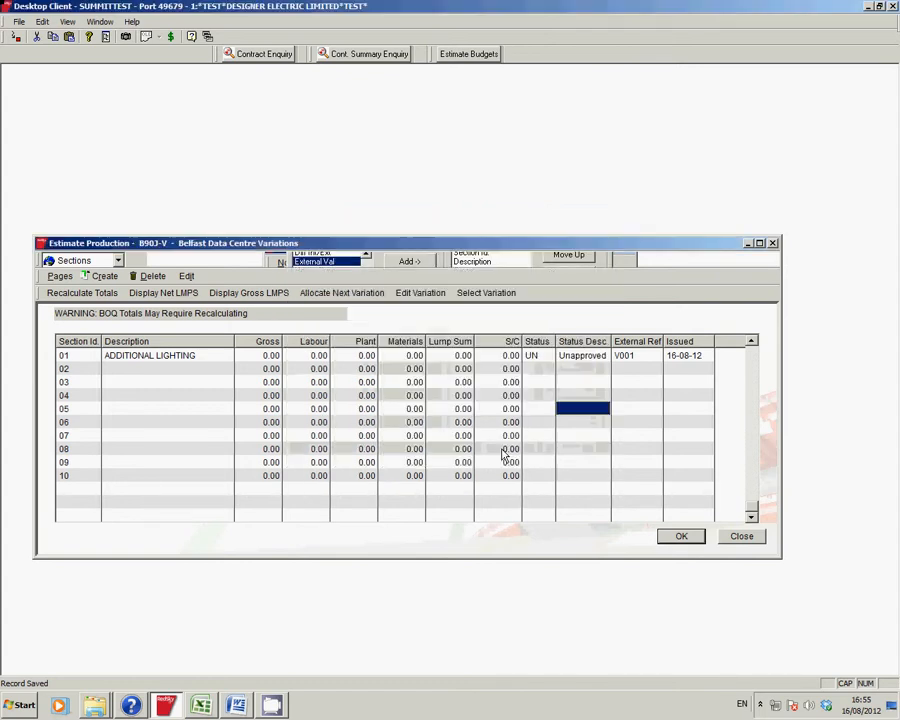
Replace the Received column in the sections grid with Issued, placed before External Ref, and apply the selection.
{"action": "right_click", "coordinate": [585, 410]}
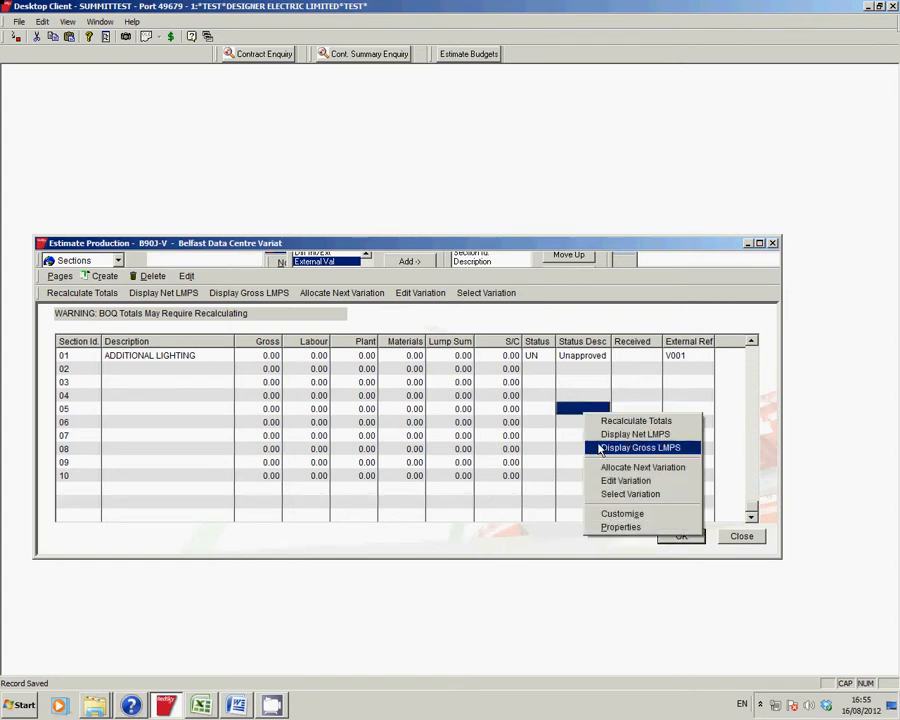
{"action": "left_click", "coordinate": [621, 527]}
{"action": "double_click", "coordinate": [474, 345]}
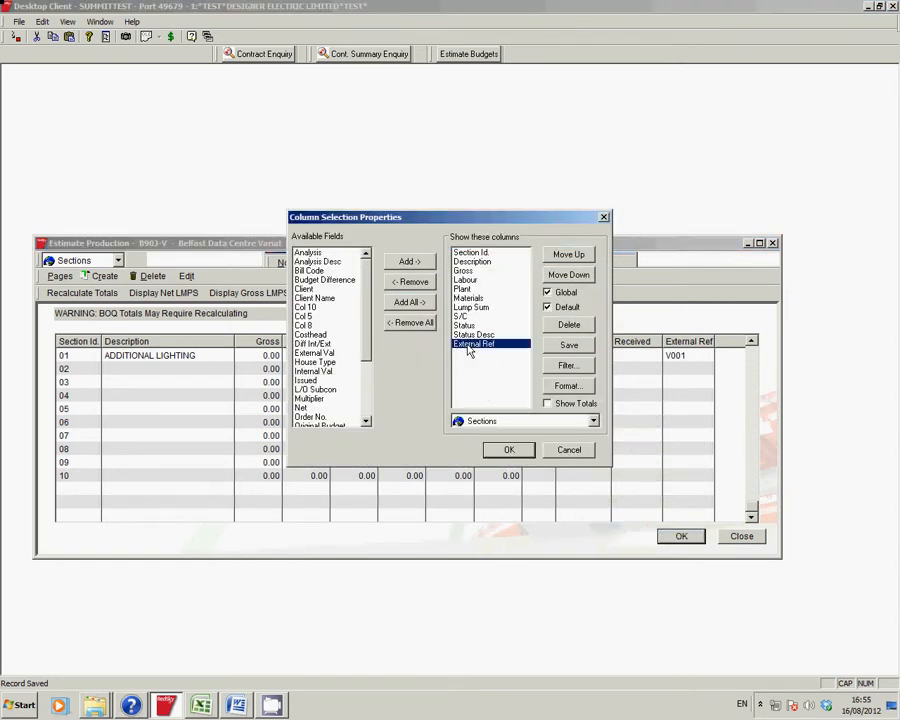
{"action": "left_click_drag", "start_coordinate": [369, 354], "coordinate": [436, 408]}
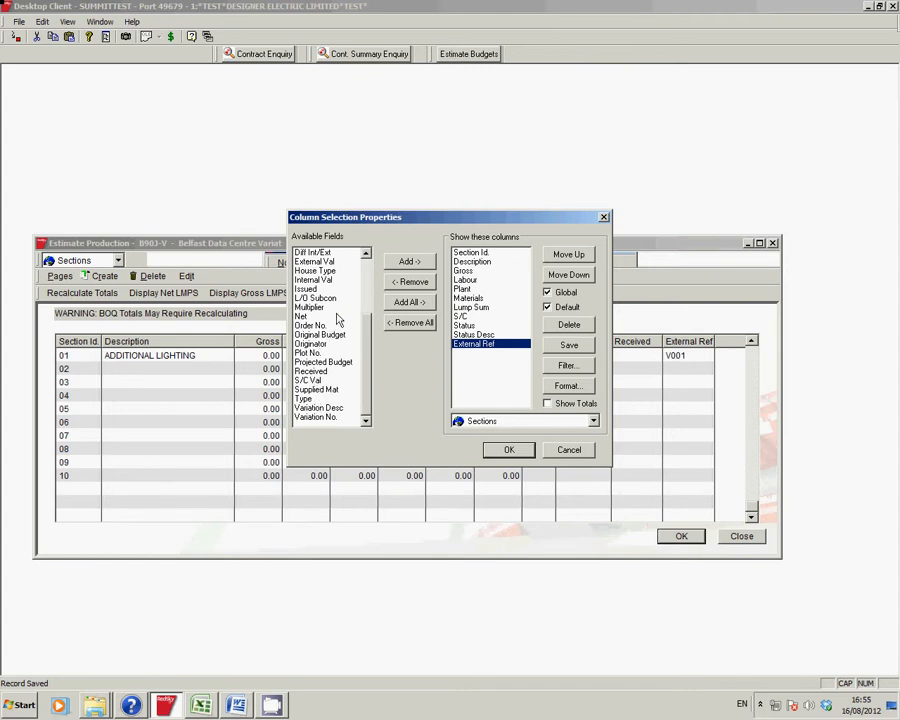
{"action": "scroll", "coordinate": [370, 304], "scroll_direction": "up", "scroll_amount": 2}
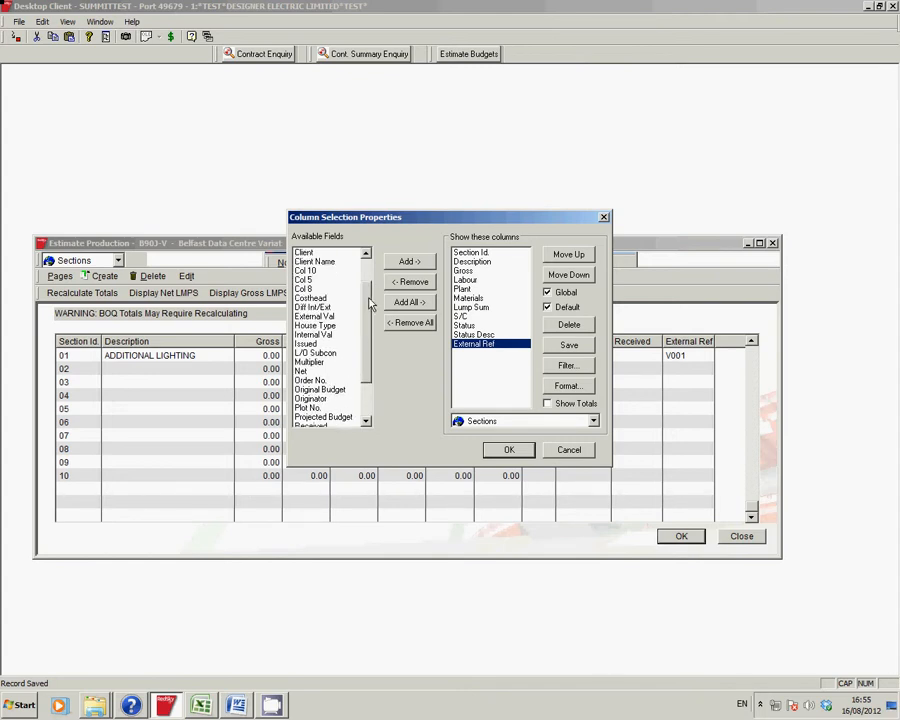
{"action": "left_click_drag", "start_coordinate": [370, 304], "coordinate": [370, 333]}
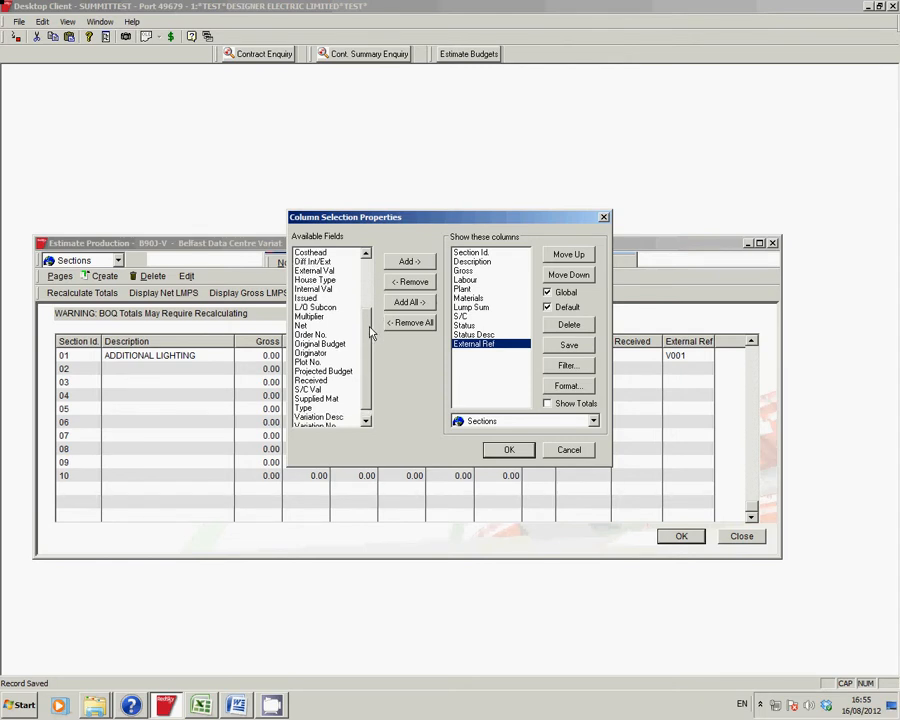
{"action": "double_click", "coordinate": [305, 298]}
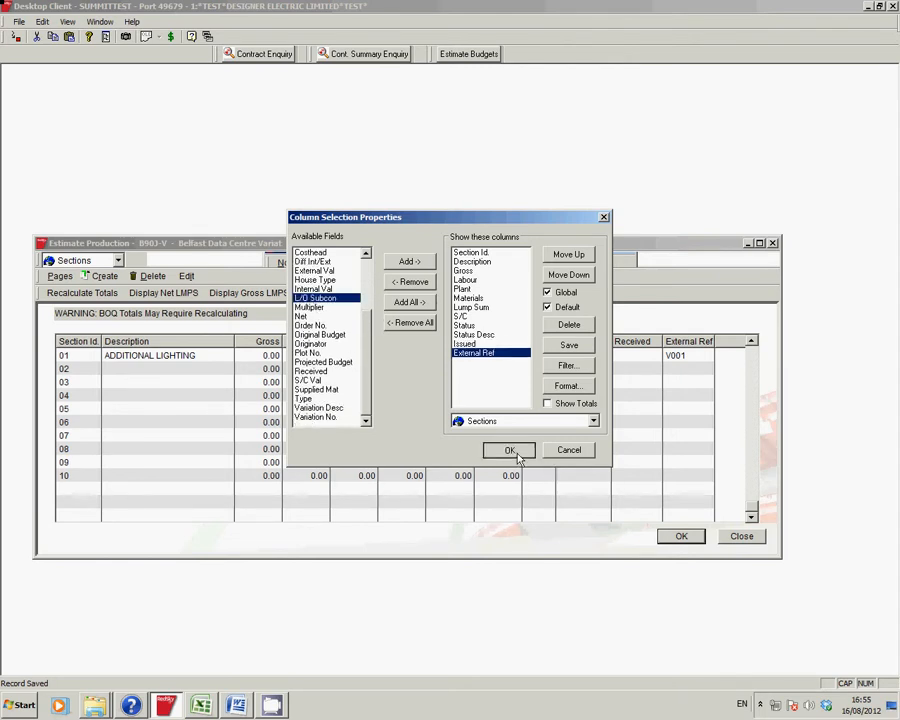
{"action": "left_click", "coordinate": [518, 452]}
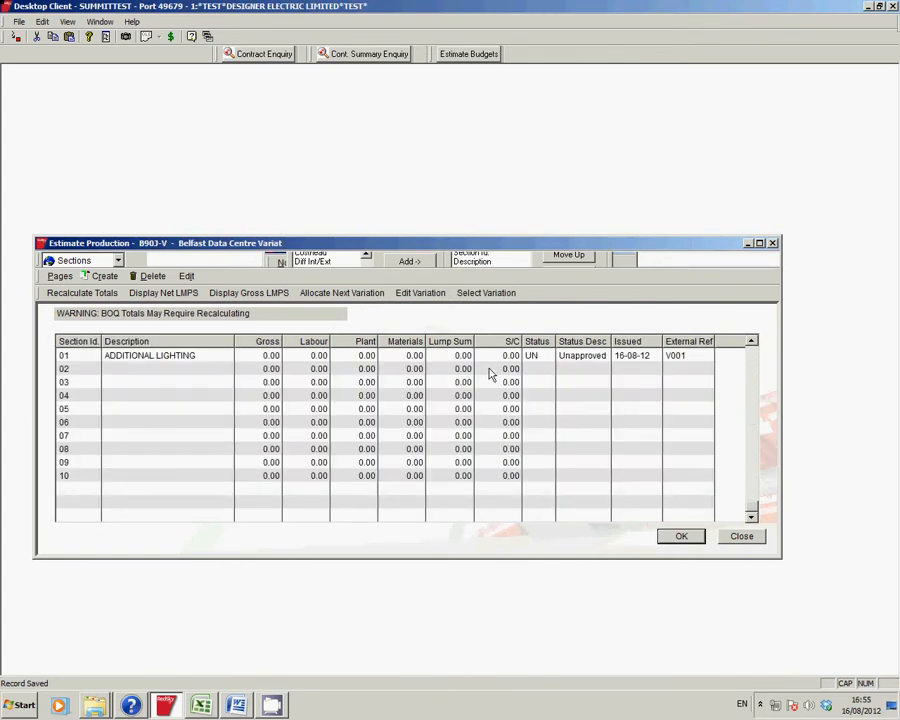
Allocate the next variation to section 02 with the description "EXTRA DX CHILLER UNIT".
{"action": "left_click", "coordinate": [134, 369]}
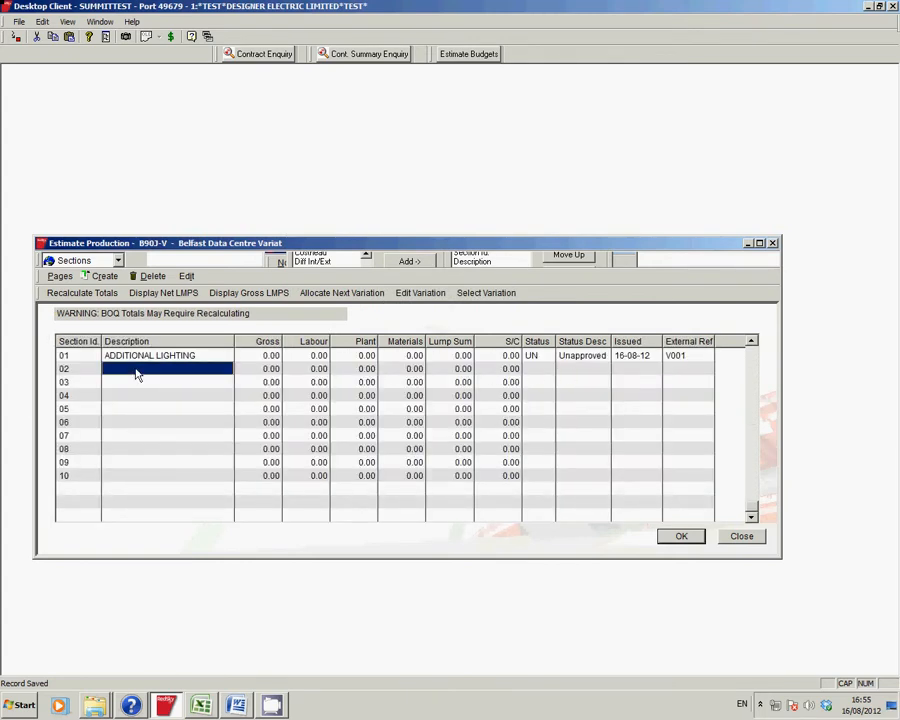
{"action": "left_click", "coordinate": [329, 302]}
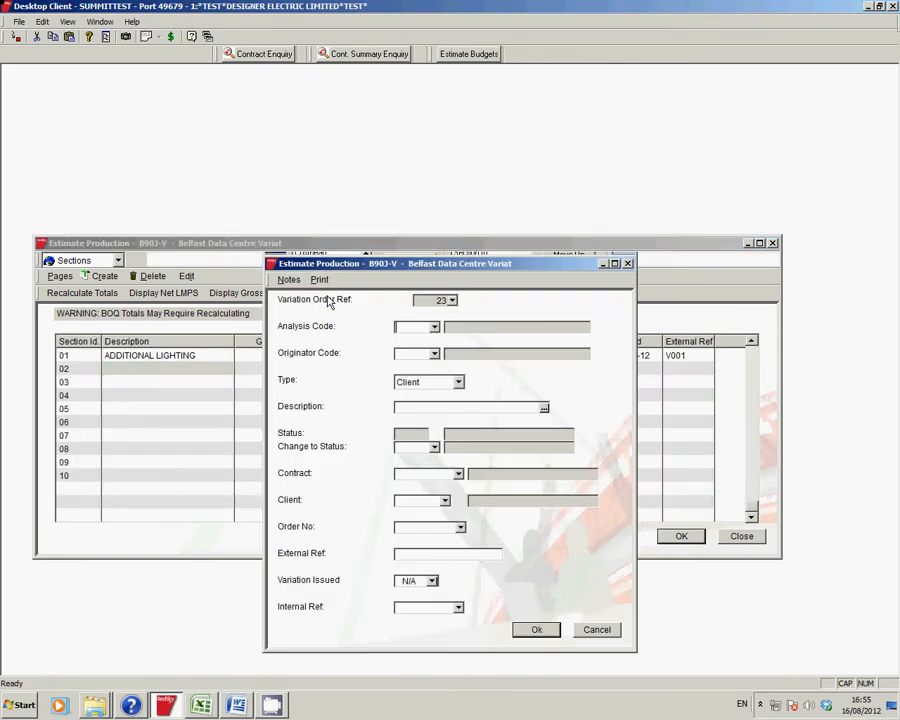
{"action": "left_click", "coordinate": [435, 406]}
{"action": "key", "text": "Caps_Lock"}
{"action": "type", "text": "EXTRA"}
{"action": "key", "text": "BackSpace"}
{"action": "key", "text": "BackSpace"}
{"action": "type", "text": "RA DX CHILLE"}
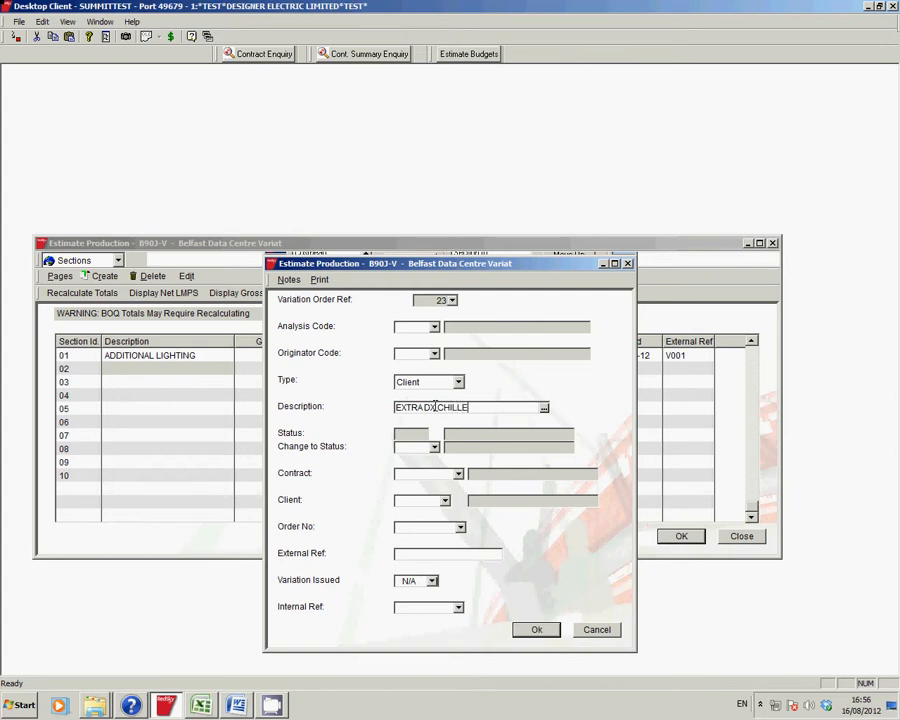
{"action": "type", "text": "R UNIT"}
Set the chiller unit variation's new status to UN (Unapproved).
{"action": "left_click", "coordinate": [408, 446]}
{"action": "type", "text": "un"}
{"action": "key", "text": "BackSpace"}
{"action": "key", "text": "BackSpace"}
{"action": "key", "text": "Caps_Lock"}
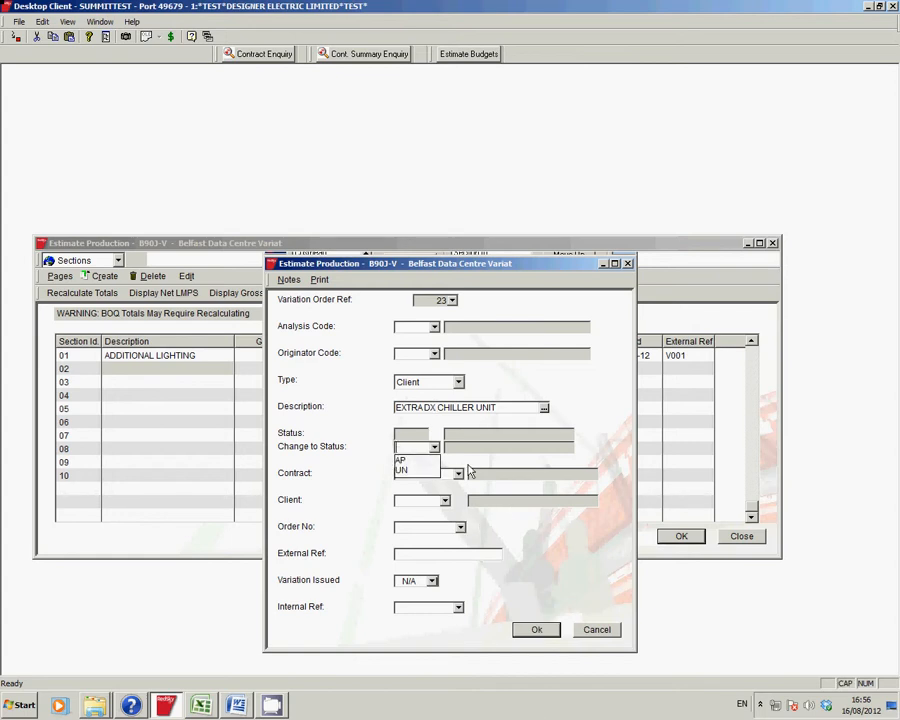
{"action": "type", "text": "UN"}
{"action": "key", "text": "Tab"}
{"action": "key", "text": "Tab"}
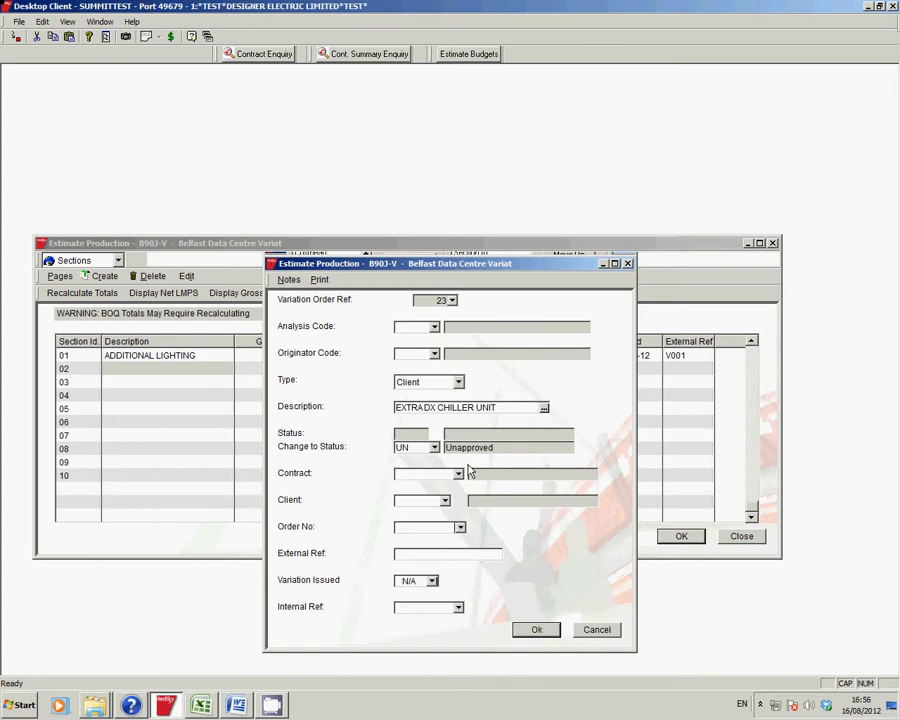
Enter external reference V002 and issue date 16 August 2012 for the chiller unit variation and save it.
{"action": "left_click", "coordinate": [433, 552]}
{"action": "type", "text": "V002"}
{"action": "left_click", "coordinate": [432, 581]}
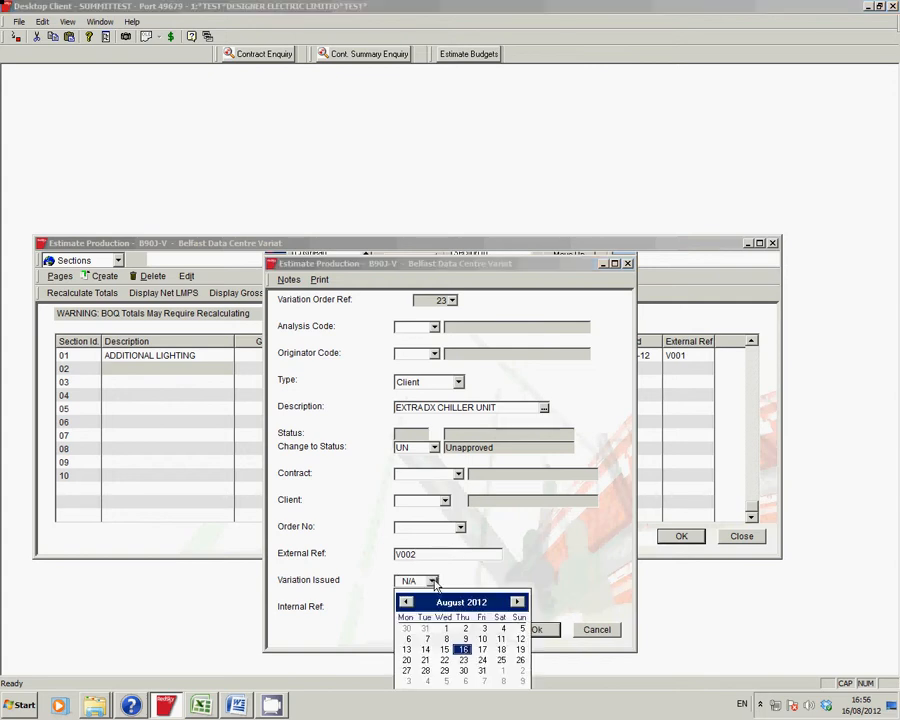
{"action": "left_click", "coordinate": [463, 649]}
{"action": "left_click", "coordinate": [528, 629]}
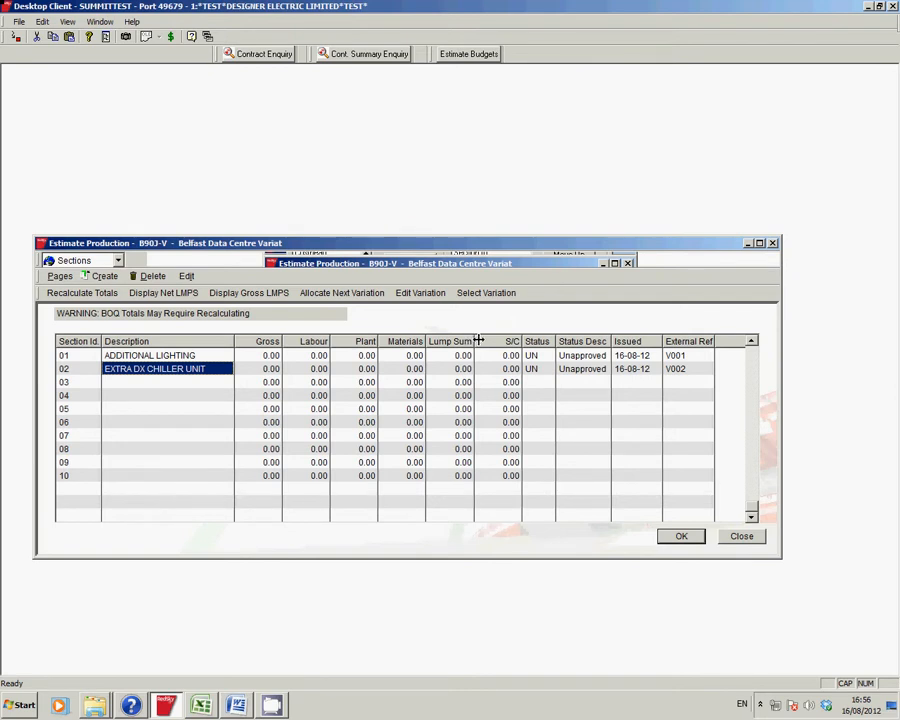
Allocate the next variation to section 03 with the description "ADDITIONAL CONTAINMENT GROUND FLOOR".
{"action": "left_click", "coordinate": [161, 384]}
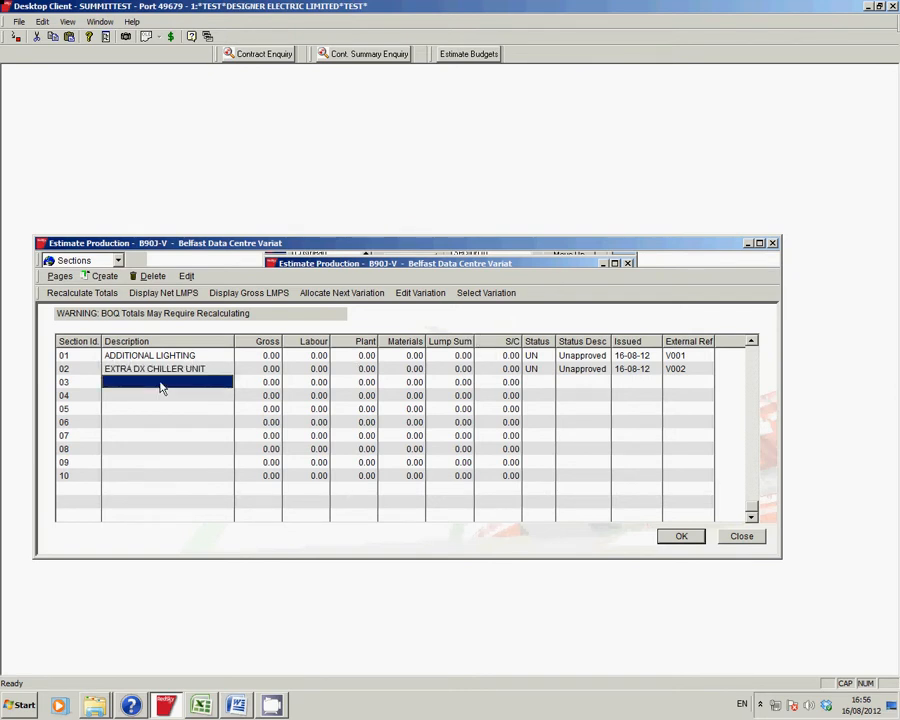
{"action": "left_click", "coordinate": [364, 294]}
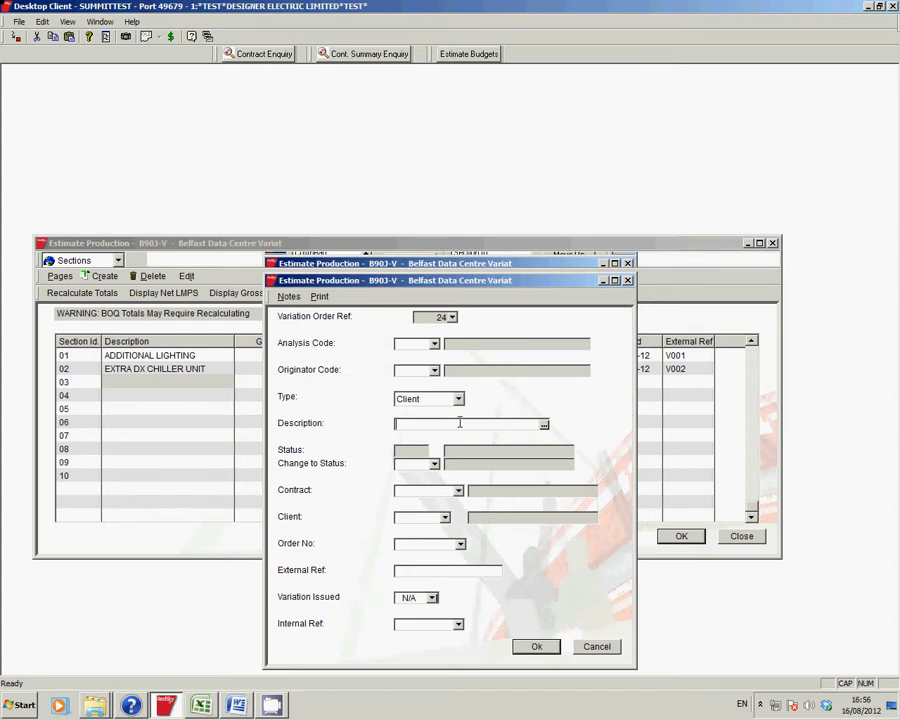
{"action": "type", "text": "a"}
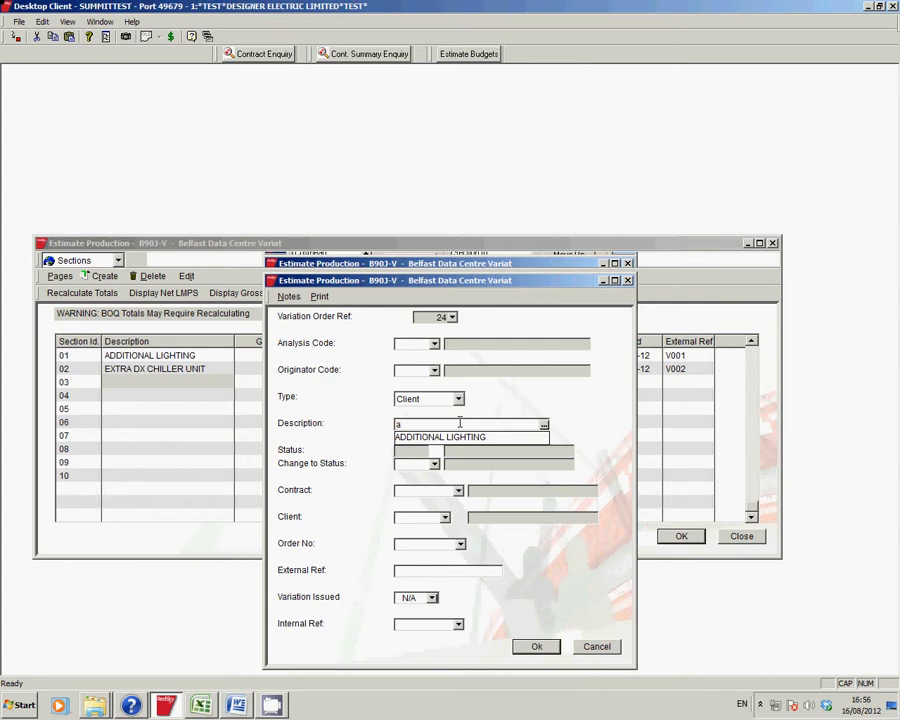
{"action": "type", "text": "D"}
{"action": "key", "text": "BackSpace"}
{"action": "key", "text": "BackSpace"}
{"action": "key", "text": "Caps_Lock"}
{"action": "type", "text": "add"}
{"action": "key", "text": "BackSpace"}
{"action": "key", "text": "BackSpace"}
{"action": "key", "text": "Caps_Lock"}
{"action": "type", "text": "ADDITIONAL CON"}
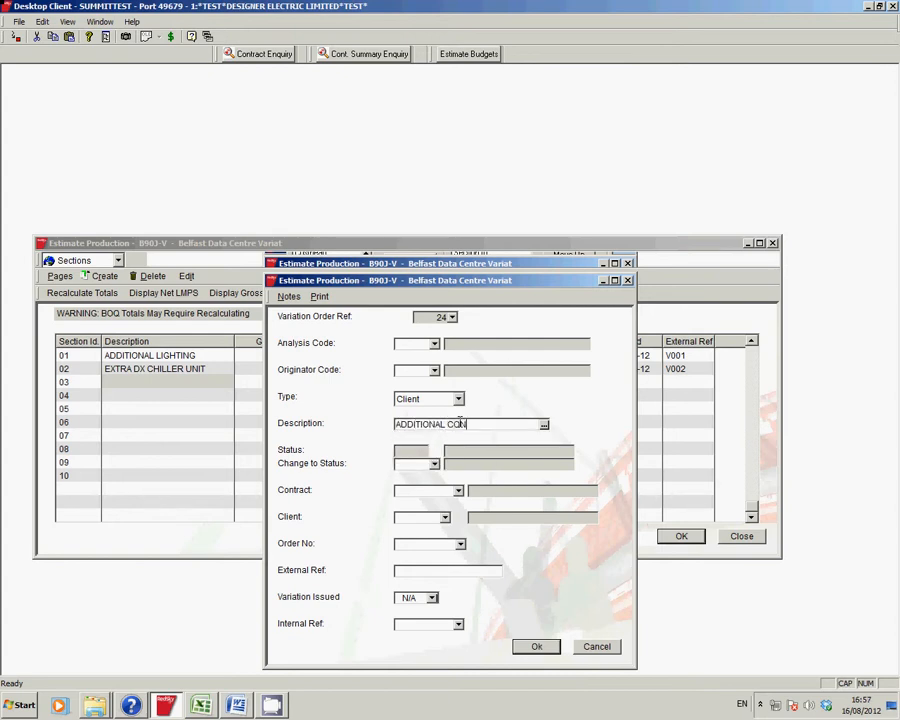
{"action": "type", "text": "TAINMENT GROUND FLOO"}
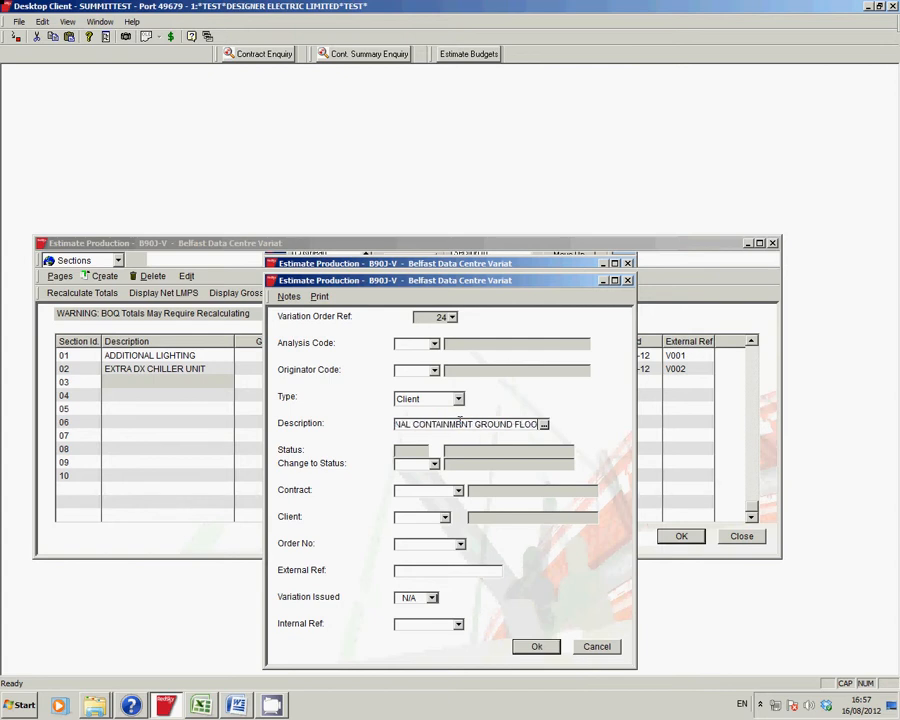
{"action": "type", "text": "R"}
{"action": "key", "text": "Tab"}
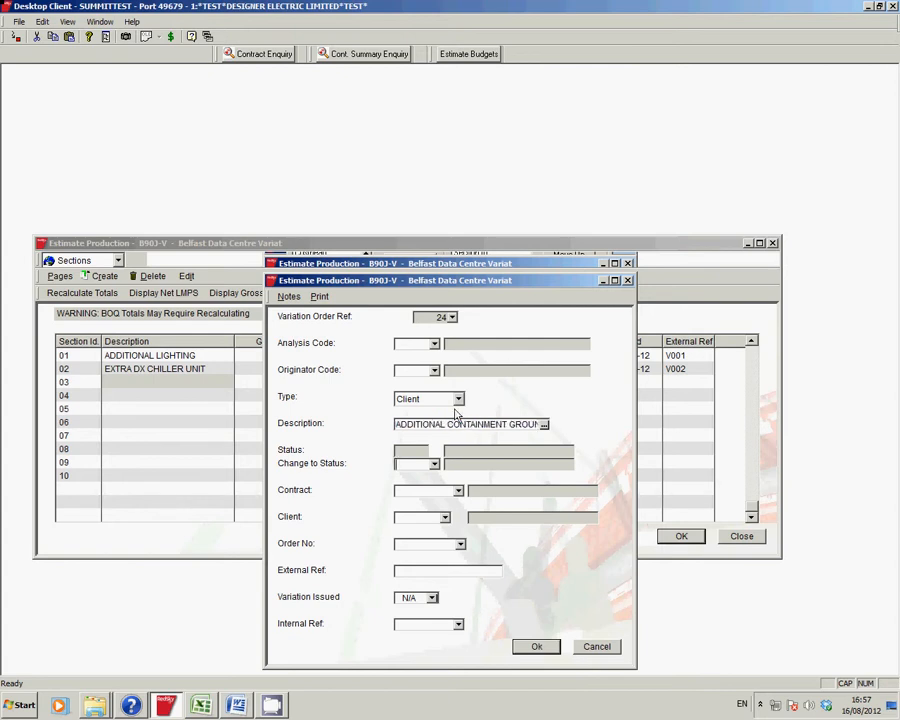
Set the containment variation's new status to AP (Approved), with external reference V003 and issue date 16 August 2012.
{"action": "type", "text": "AP"}
{"action": "key", "text": "Tab"}
{"action": "key", "text": "Tab"}
{"action": "type", "text": "V003"}
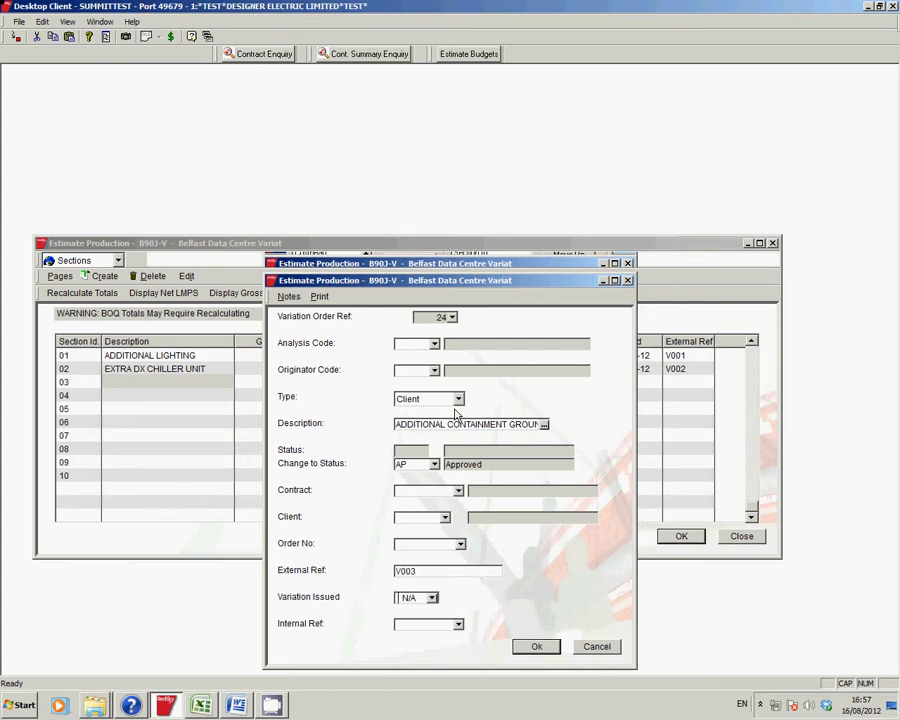
{"action": "left_click", "coordinate": [432, 597]}
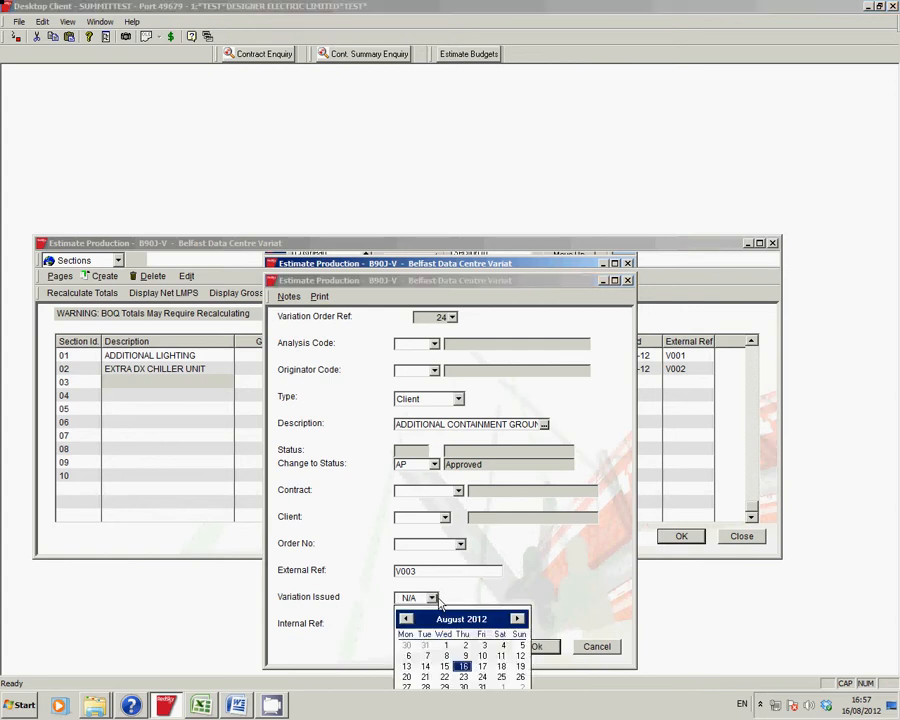
{"action": "left_click", "coordinate": [463, 666]}
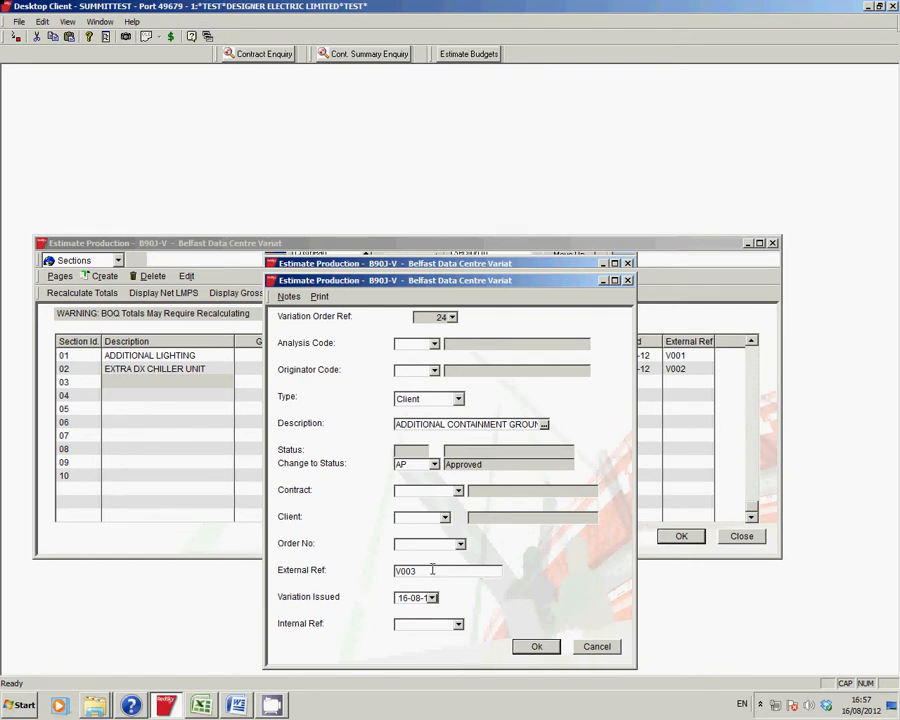
{"action": "left_click", "coordinate": [760, 704]}
{"action": "right_click", "coordinate": [750, 645]}
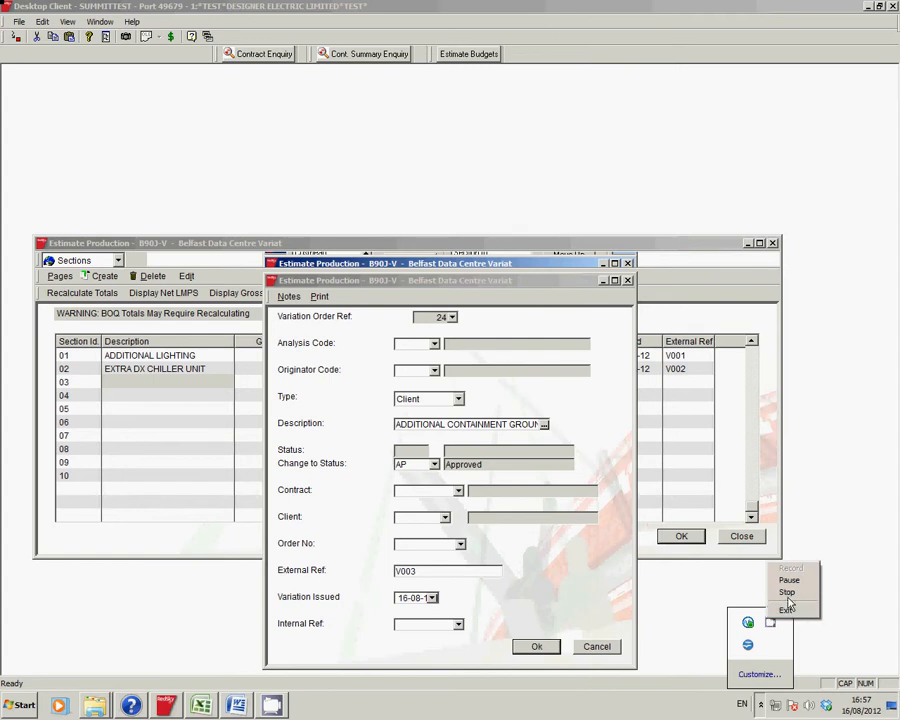
{"action": "left_click", "coordinate": [798, 578]}
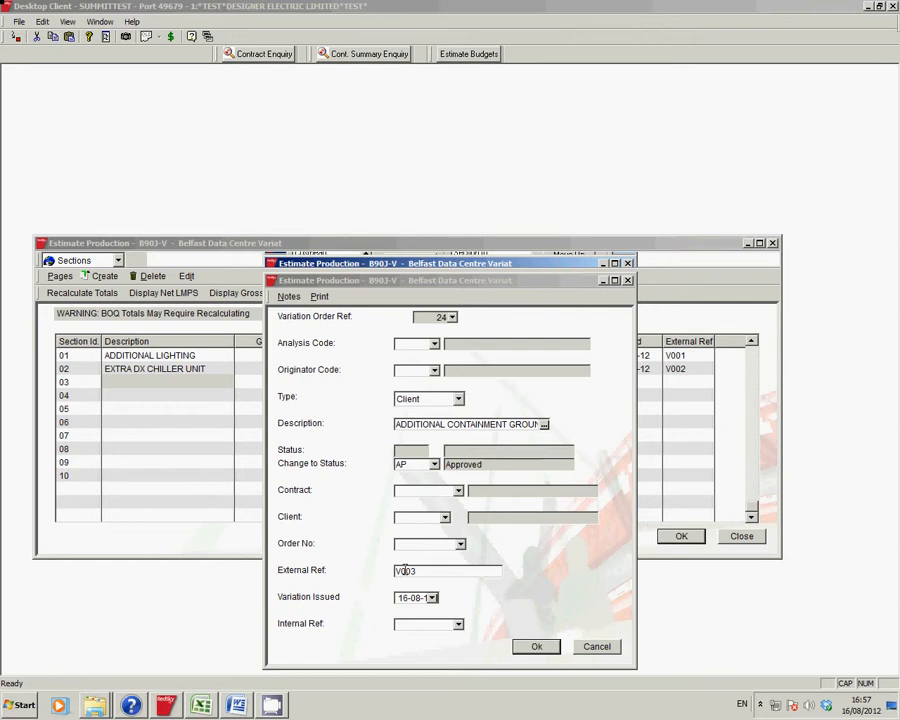
Consult the "Adding Variations to an Existing Budget" checklist in Excel, then return to Desktop Client and save the containment variation.
{"action": "left_click", "coordinate": [204, 705]}
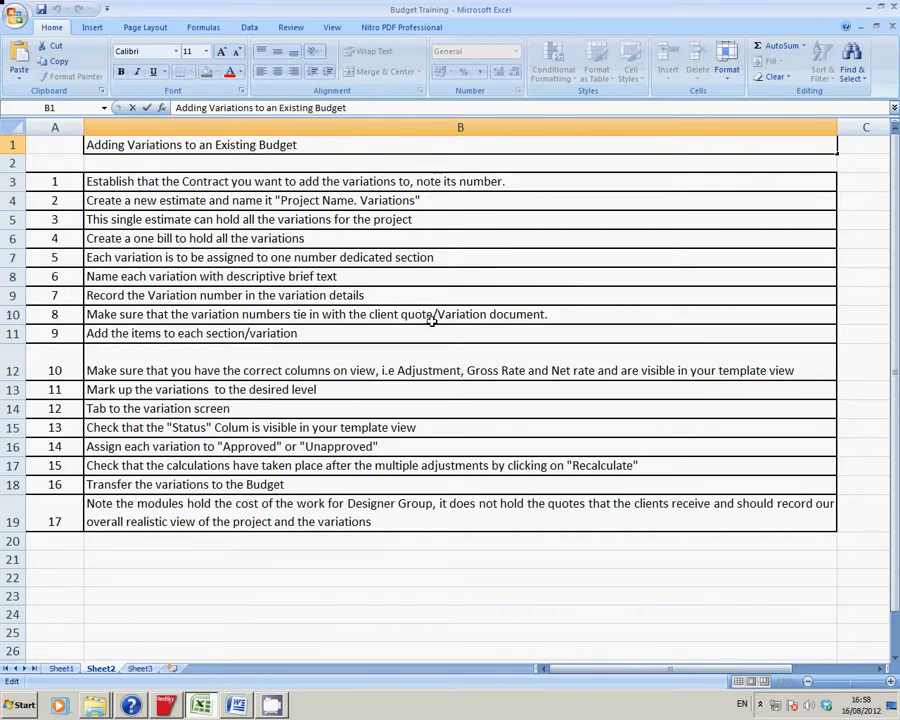
{"action": "key", "text": "alt+Tab"}
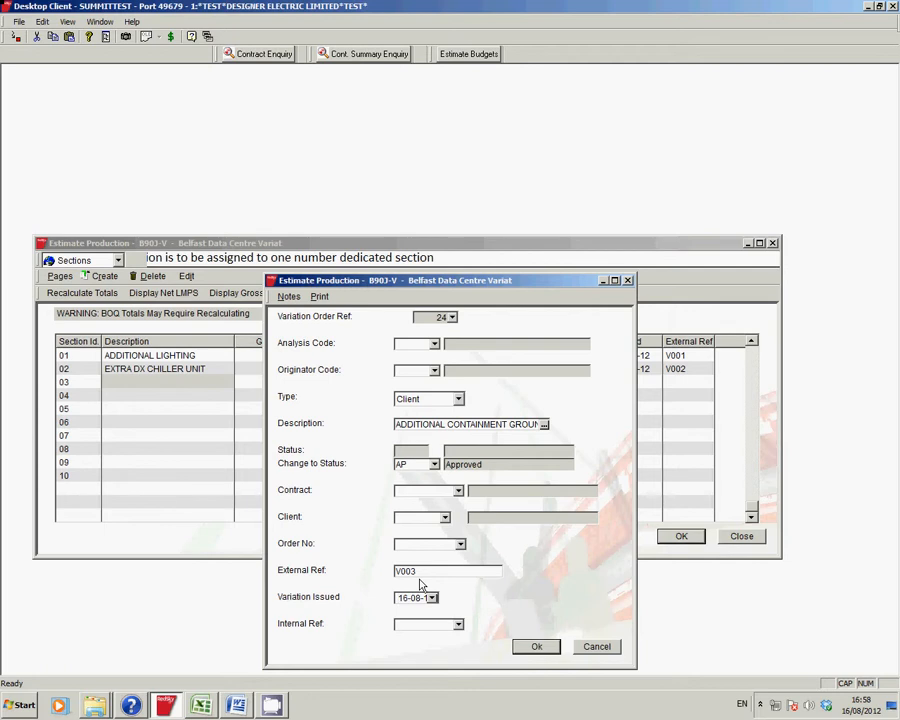
{"action": "left_click", "coordinate": [535, 645]}
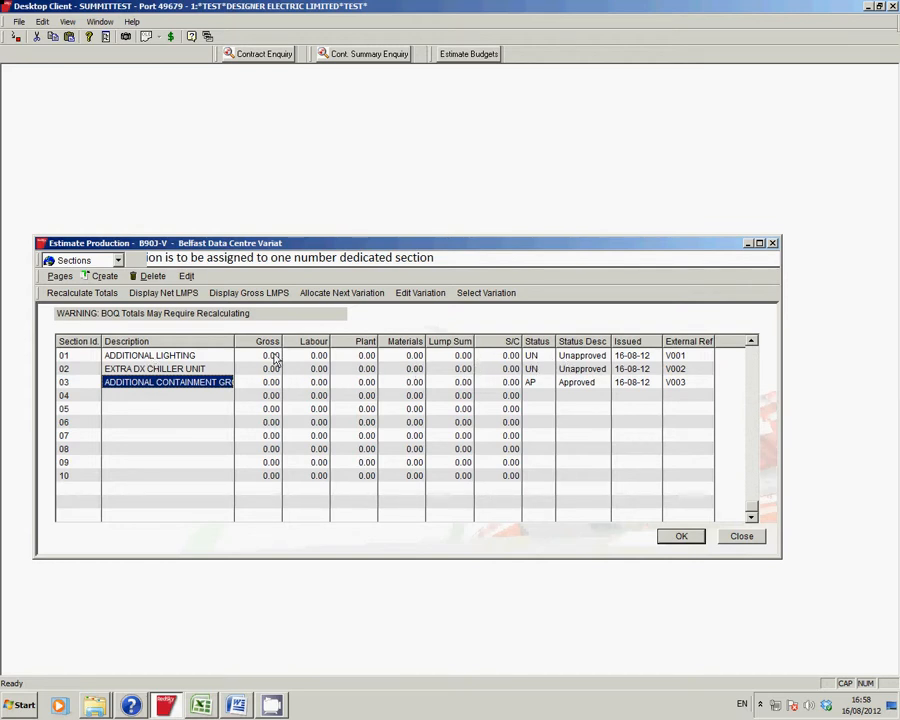
{"action": "left_click", "coordinate": [763, 706]}
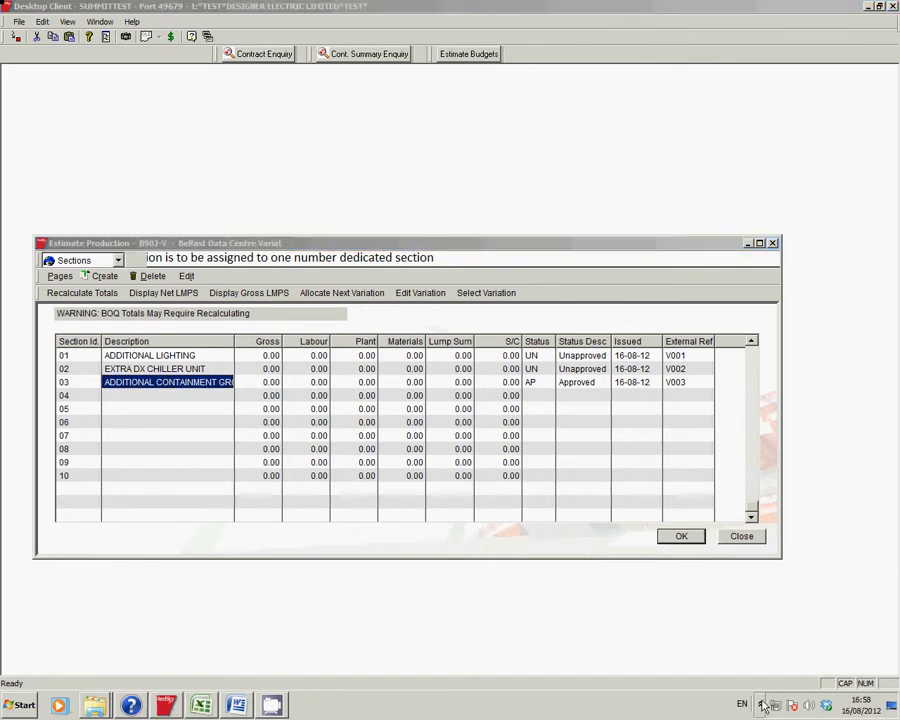
{"action": "right_click", "coordinate": [771, 623]}
{"action": "left_click", "coordinate": [795, 573]}
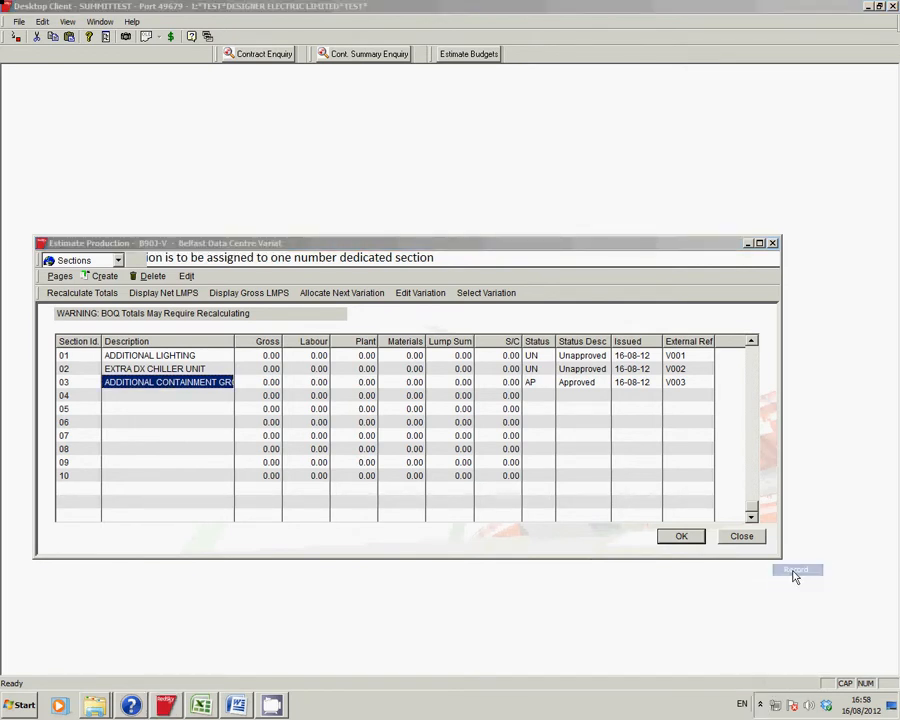